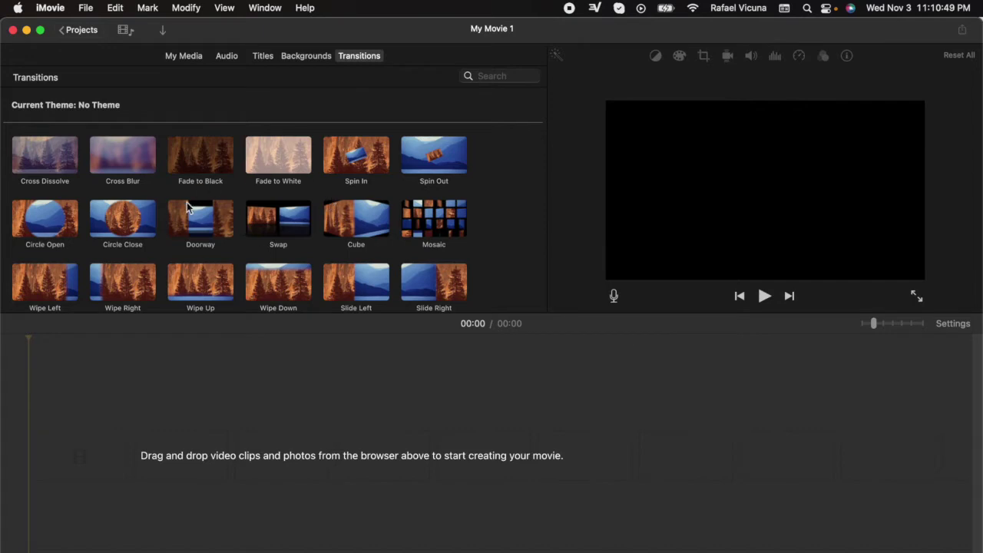
Step: Scroll the Transitions browser, then switch to My Media to show the 11-3-21 event
scroll(249, 187, "down", 2)
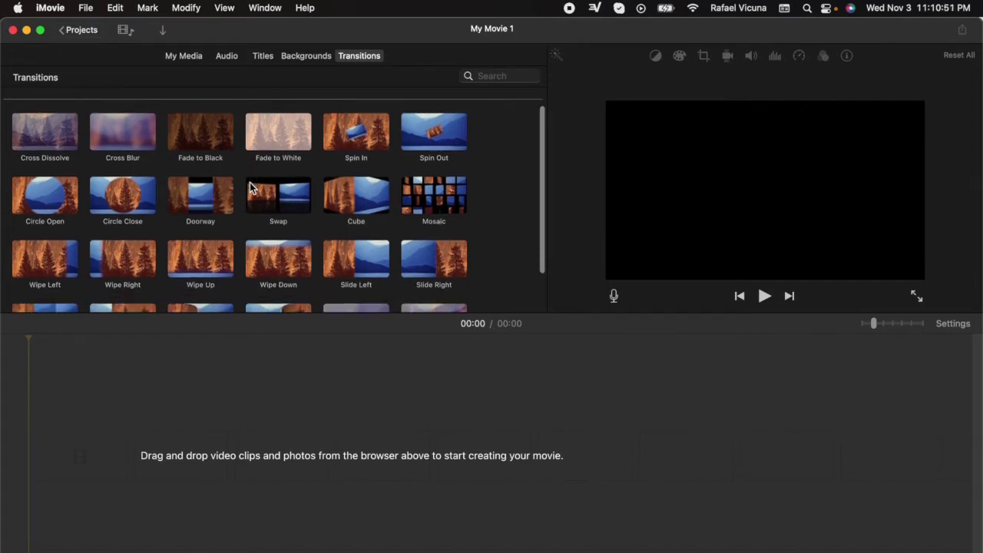
left_click(183, 56)
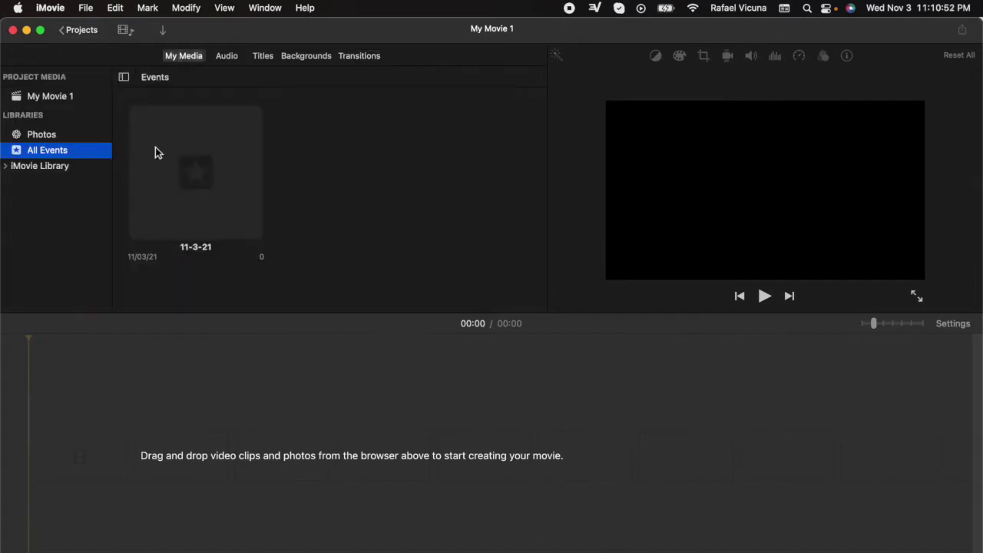
Step: Open the videoExamples folder, reposition its window and preview new york clip.mp4
left_click(82, 547)
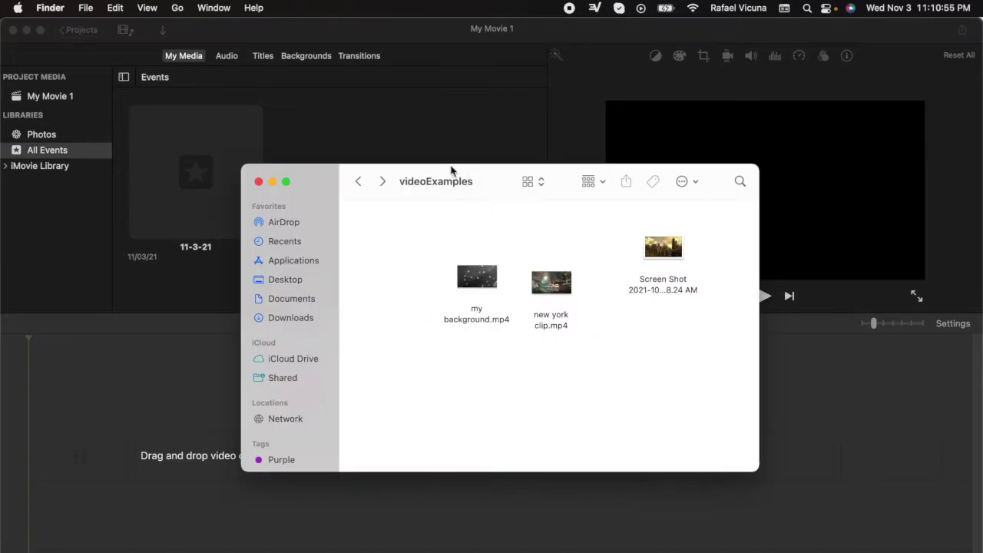
left_click_drag(452, 170, 432, 164)
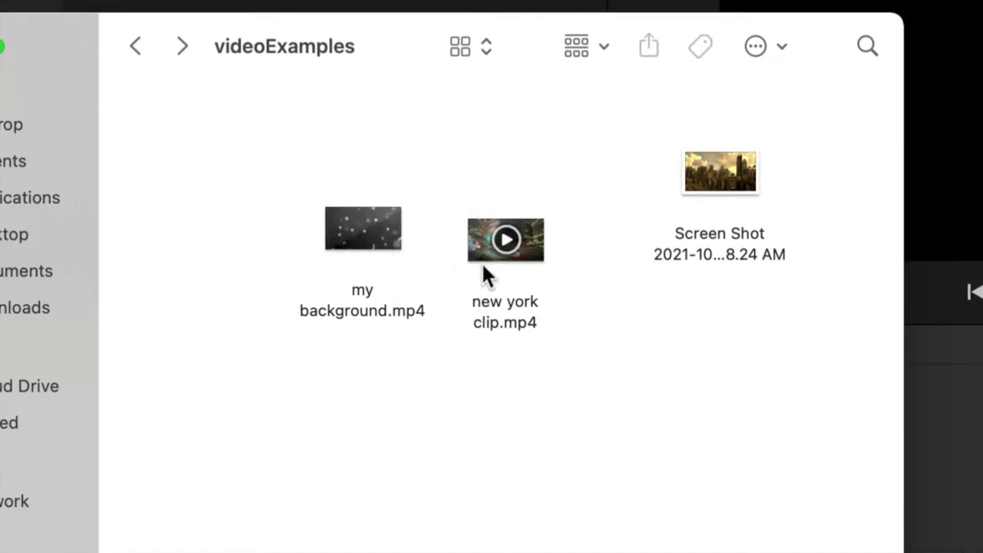
left_click(503, 239)
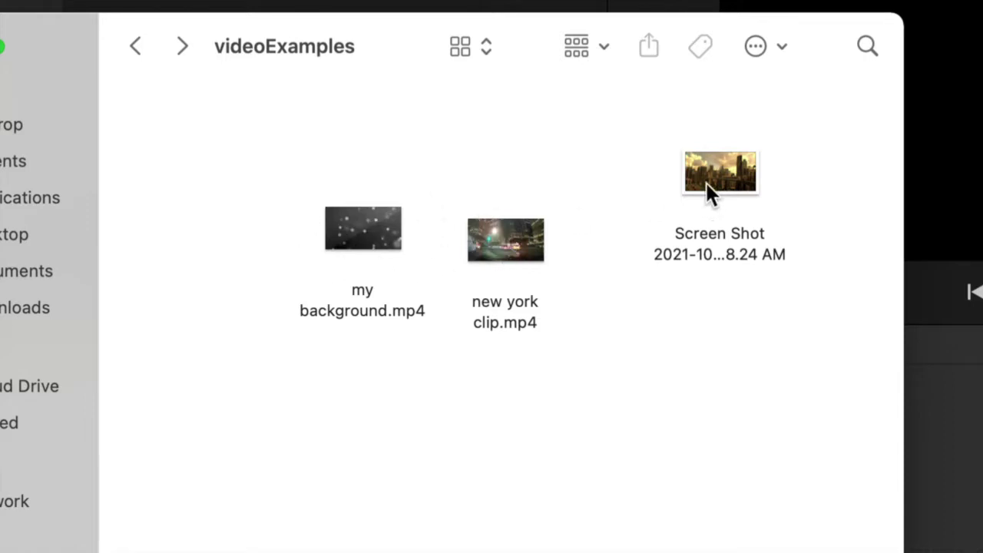
left_click_drag(706, 192, 690, 214)
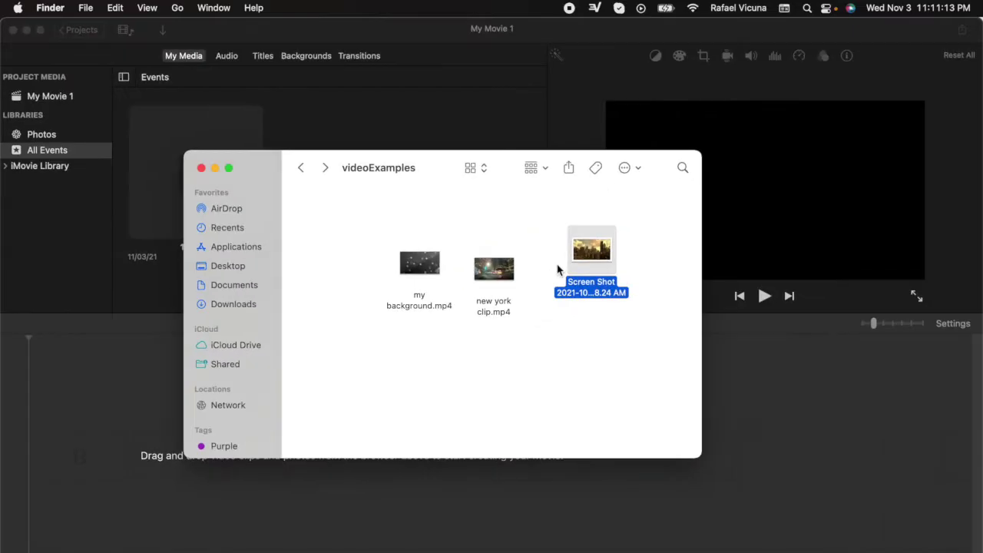
left_click(626, 241)
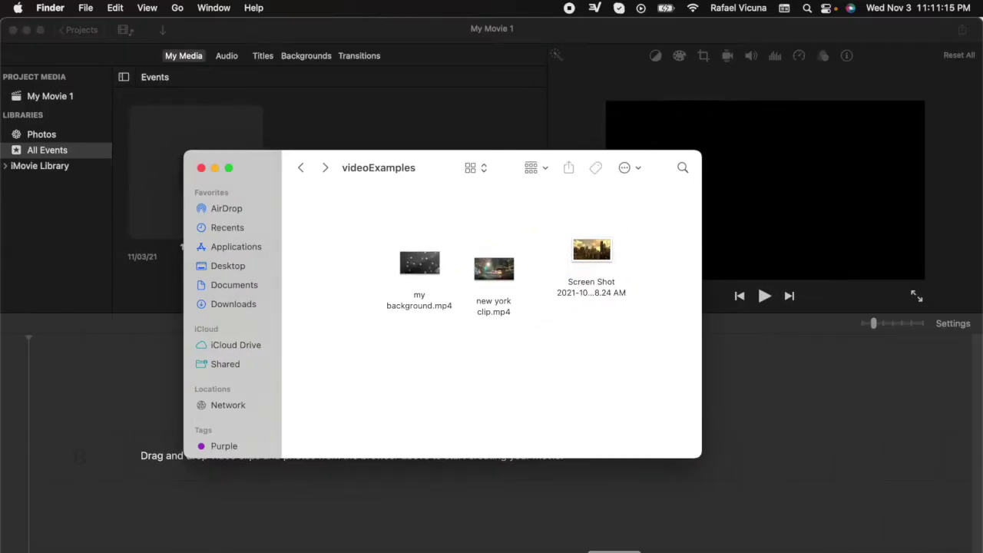
left_click(592, 533)
Step: Read the TextEdit note on clip length versus transition length, then return to iMovie
key("super+Tab")
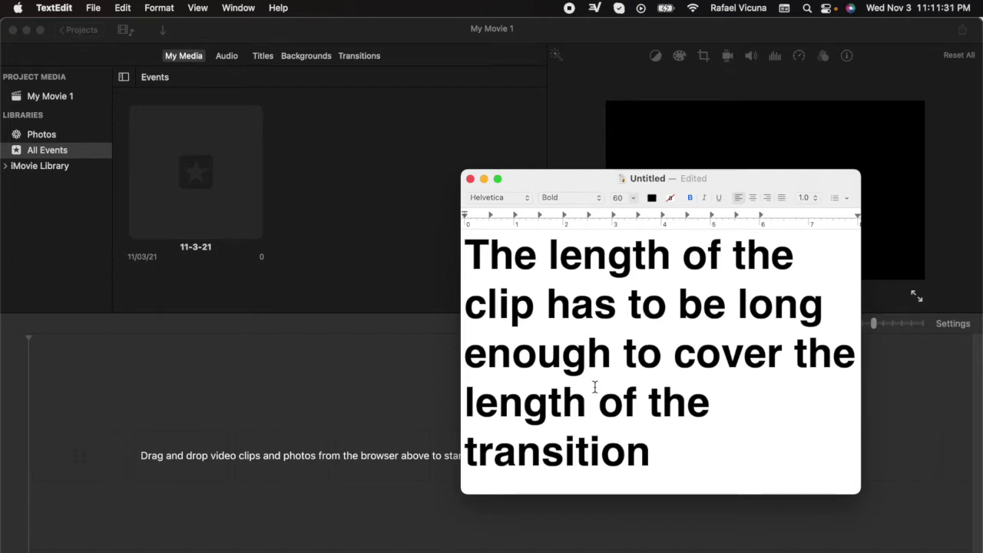
left_click(357, 465)
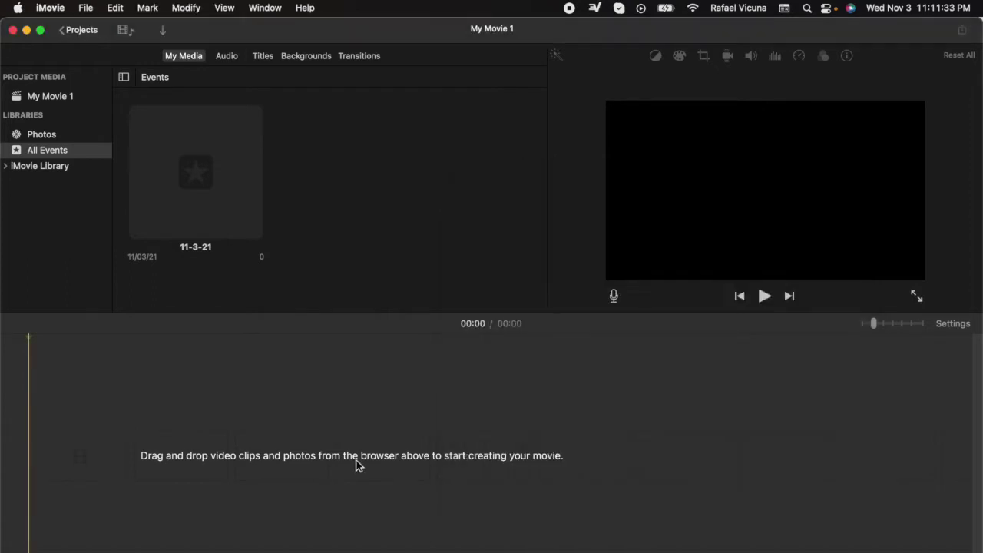
Step: Drag new york clip.mp4 from the videoExamples folder into the My Movie 1 timeline
key("super+Tab")
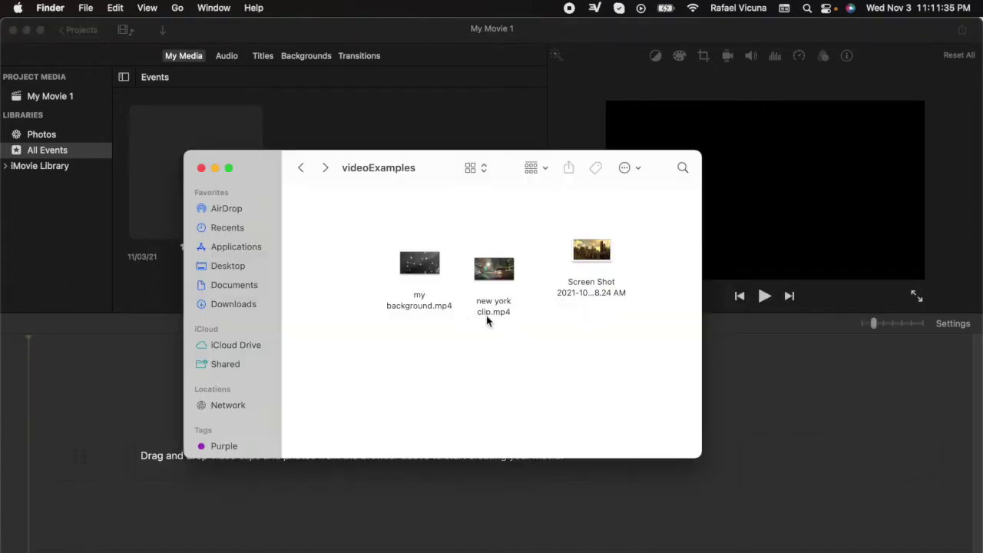
left_click_drag(510, 307, 76, 441)
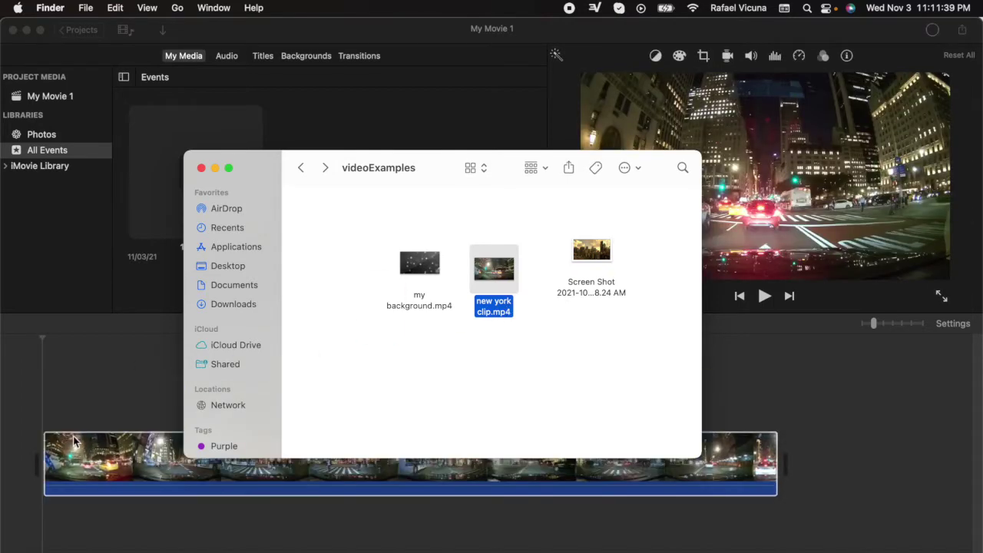
left_click(75, 440)
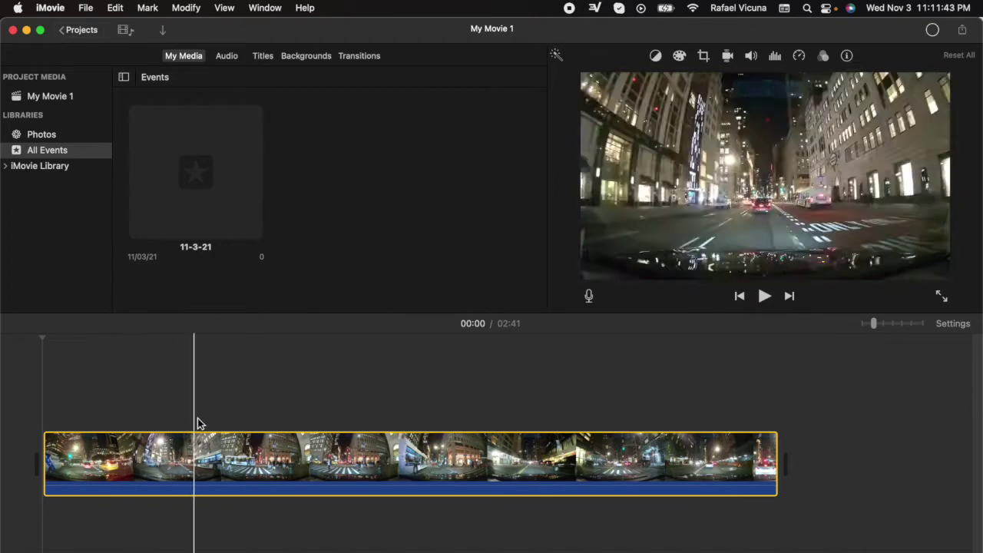
Step: Lower the New York clip's volume to 0%
left_click(271, 427)
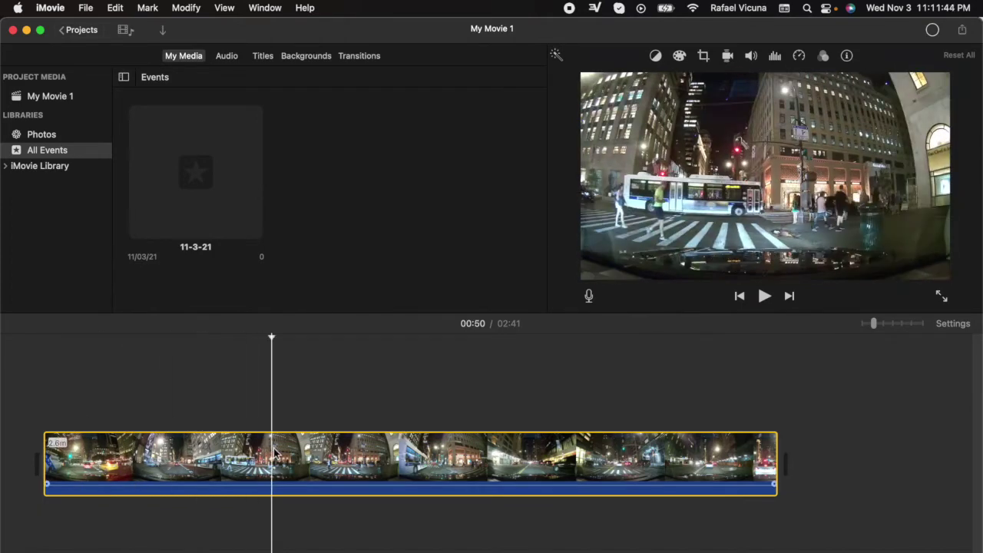
left_click(750, 57)
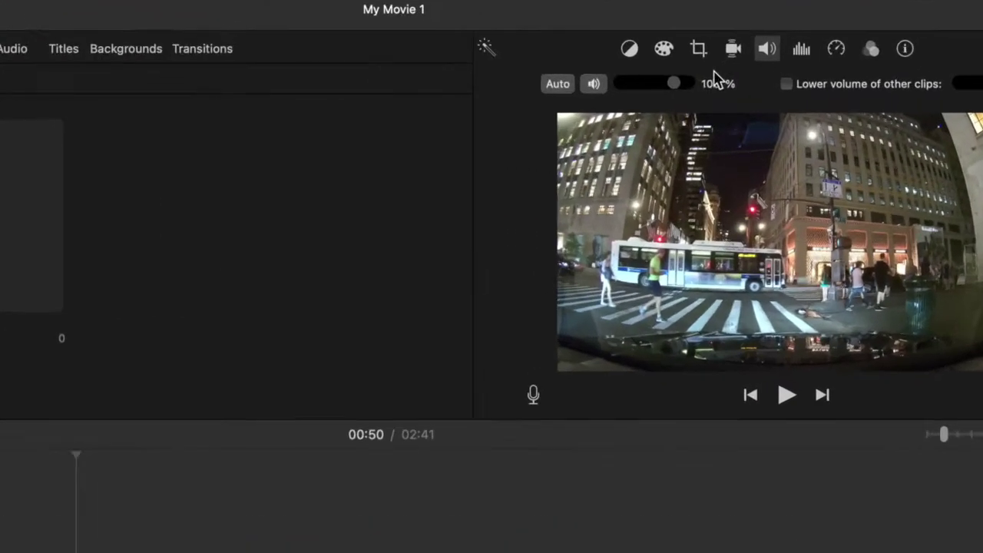
left_click_drag(680, 84, 612, 84)
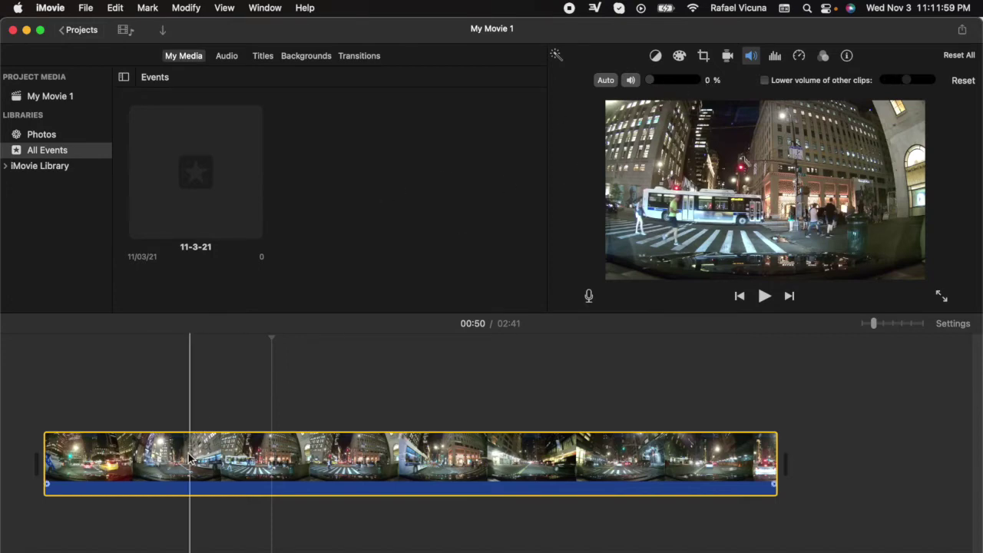
Step: Trim the New York clip down to about 25 seconds
left_click(248, 393)
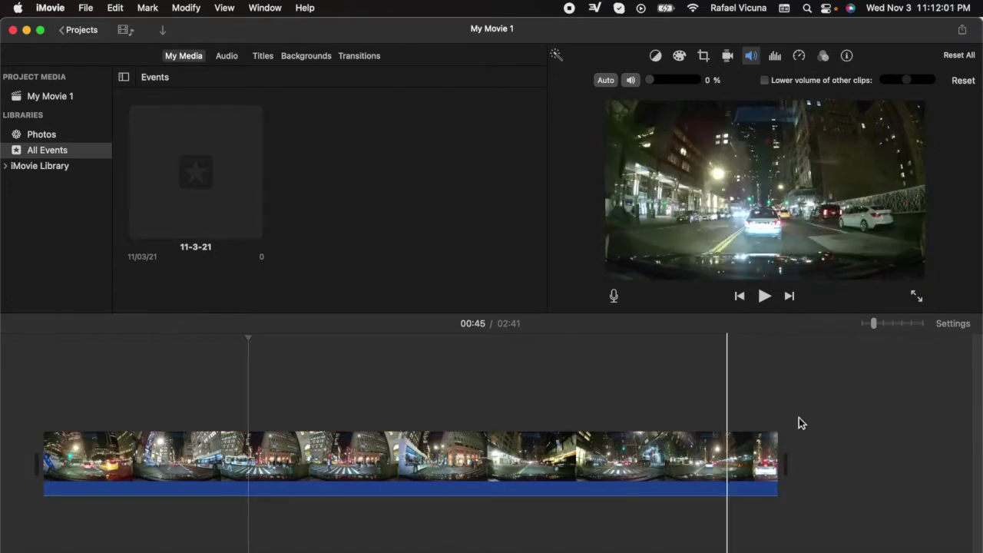
left_click_drag(777, 458, 160, 448)
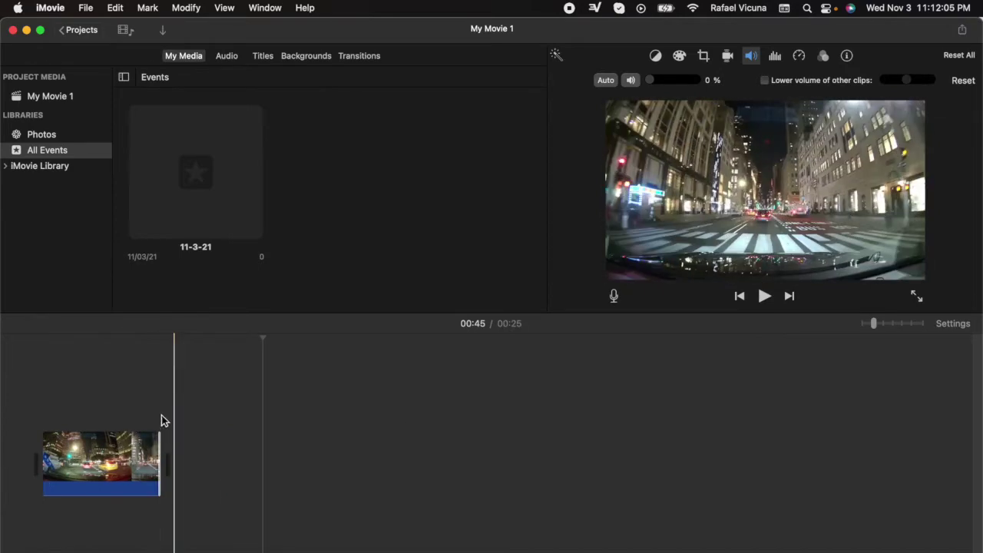
left_click(162, 416)
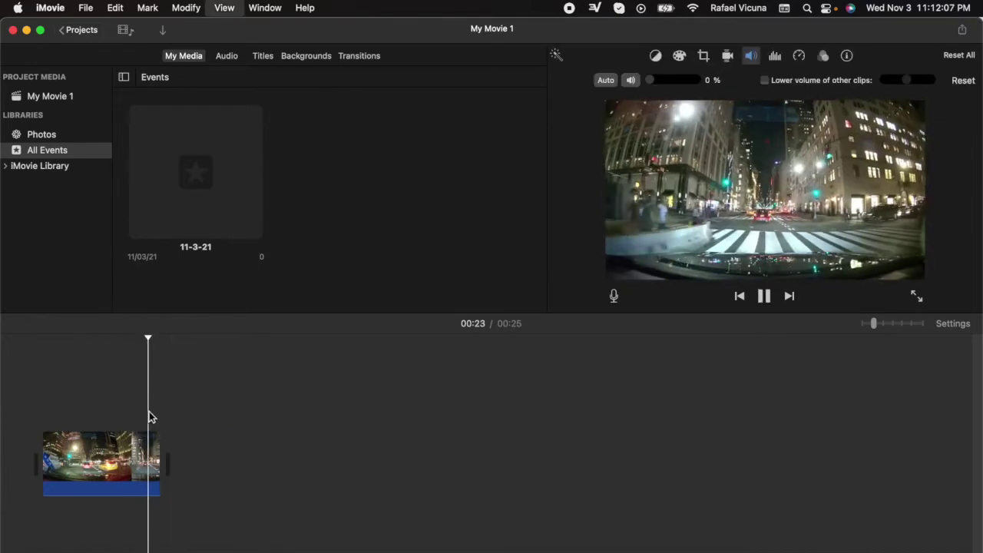
Step: Add my background.mp4 to the timeline after the New York clip
key("super+Tab")
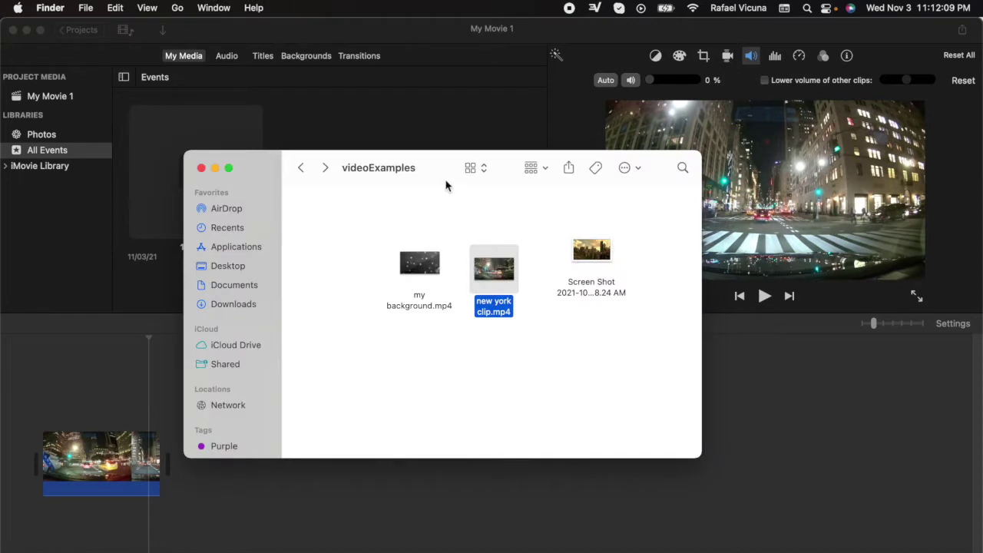
left_click_drag(434, 172, 586, 153)
left_click(574, 341)
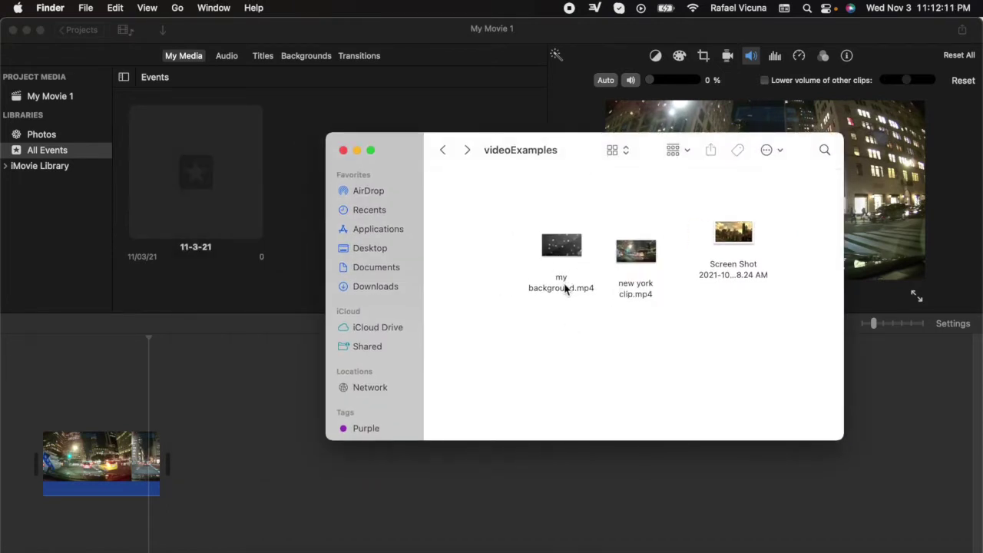
left_click_drag(564, 288, 204, 489)
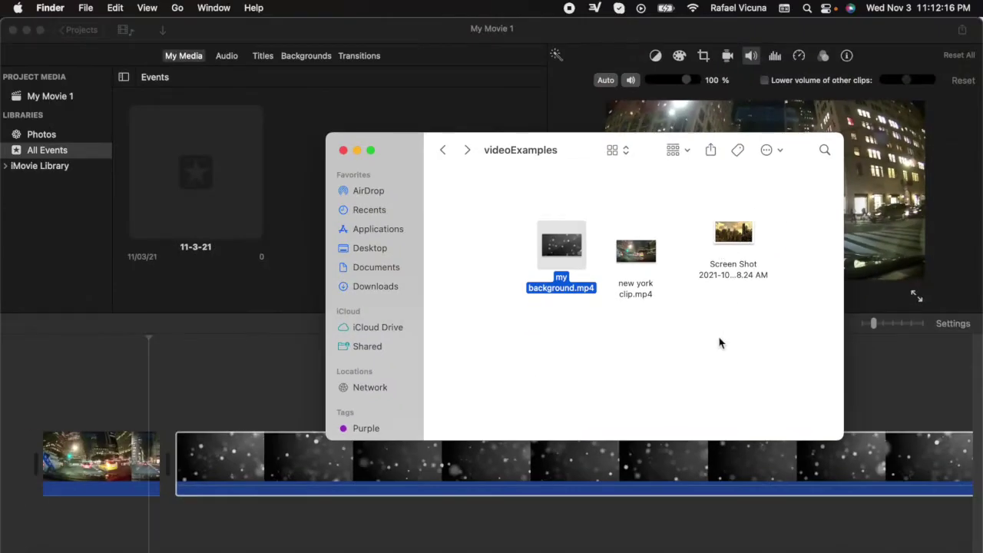
left_click(694, 438)
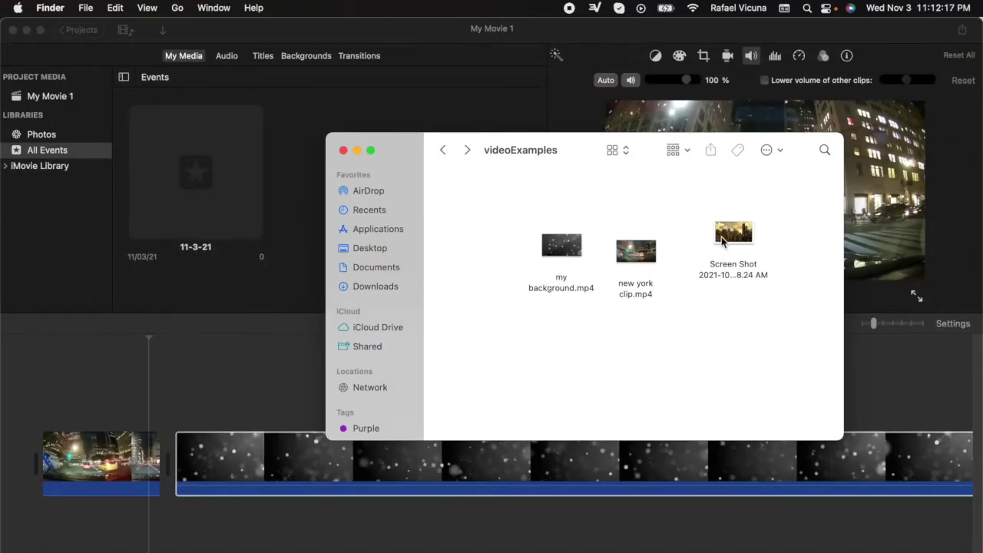
left_click(297, 436)
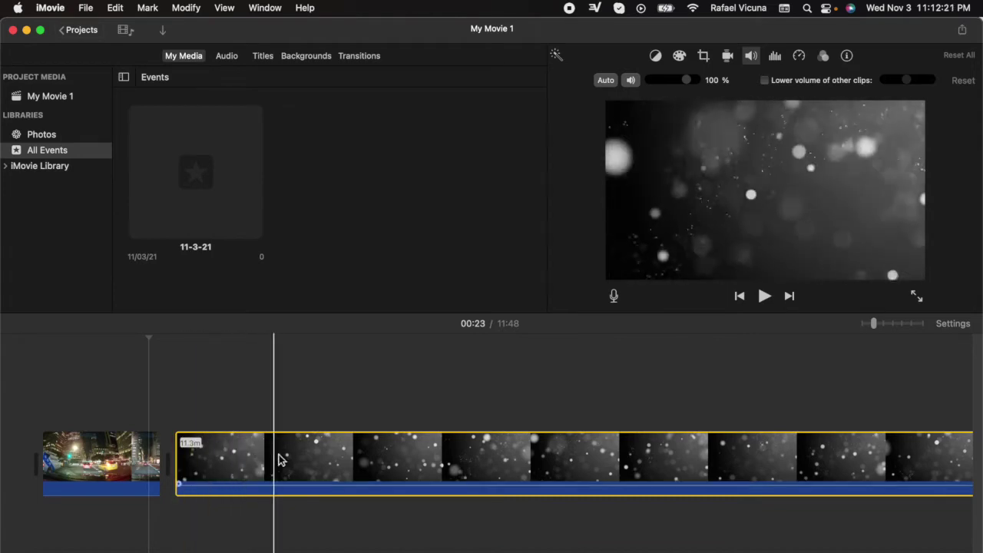
Step: Split the bokeh clip at the playhead, delete the long right-hand piece, and preview the movie
left_click(240, 474)
right_click(240, 472)
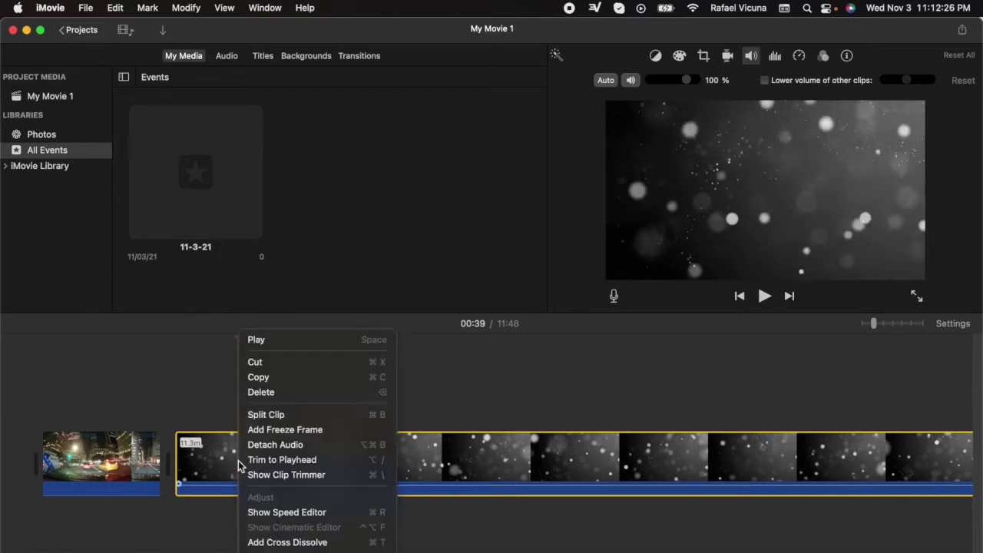
left_click(276, 415)
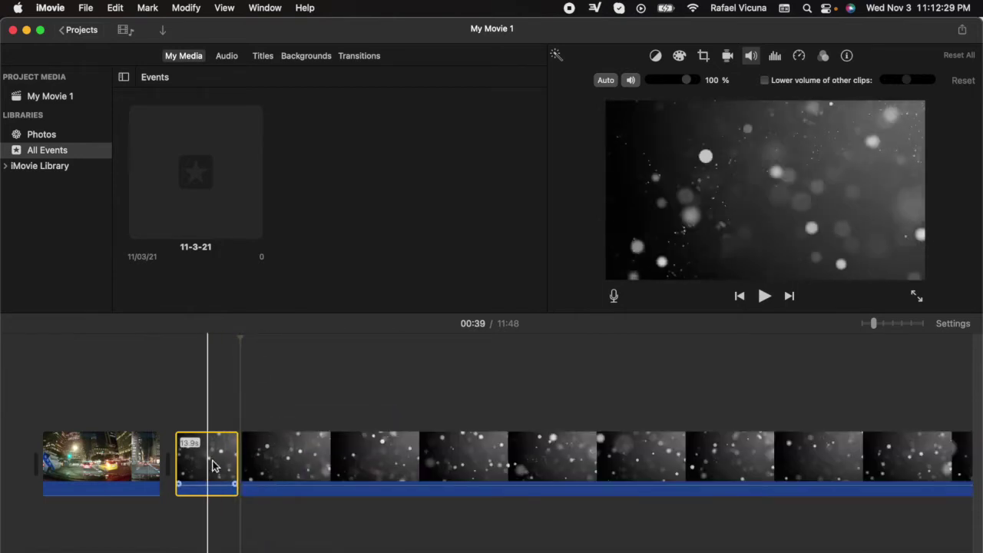
left_click(281, 460)
right_click(281, 460)
left_click(325, 394)
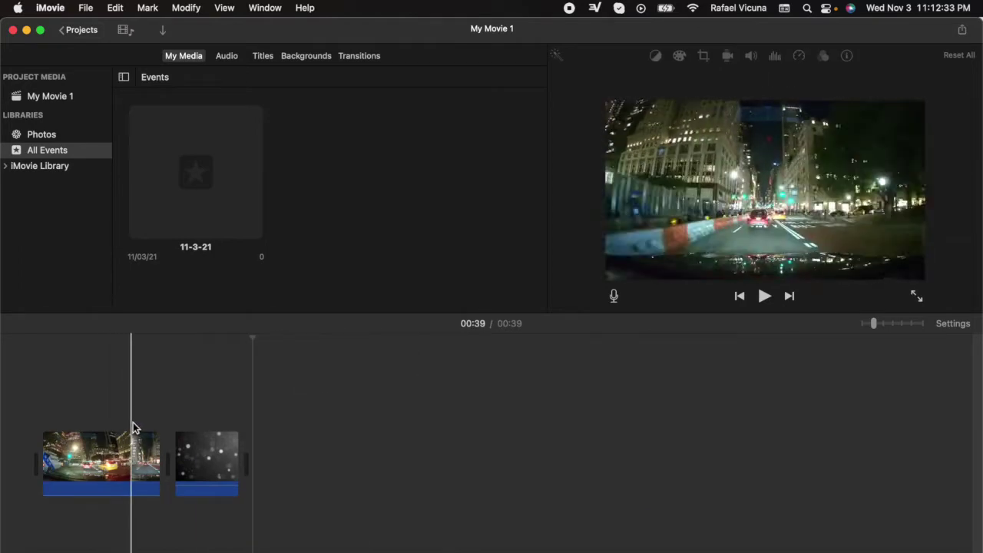
key("space")
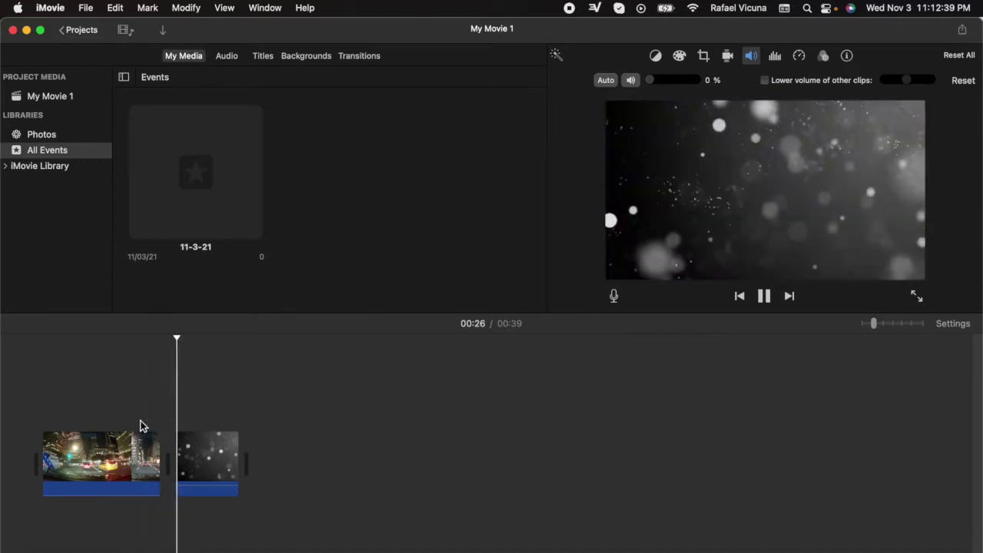
key("space")
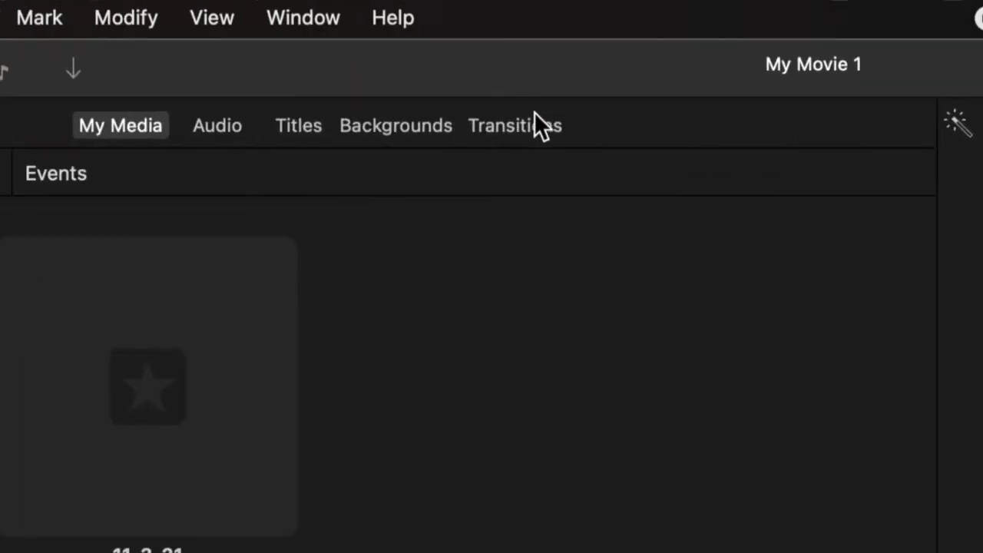
Step: Place a Circle Open transition between the New York and bokeh clips and play it back
left_click(527, 129)
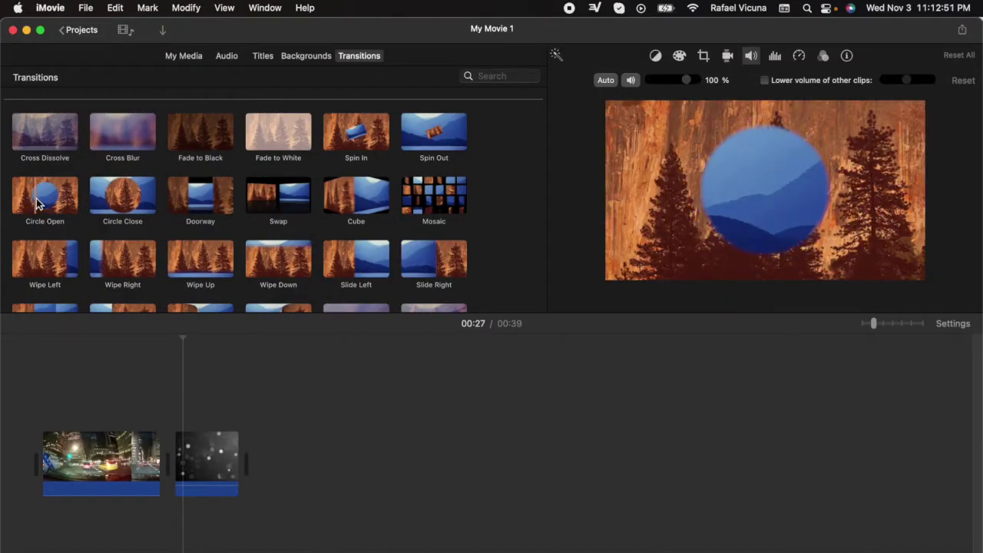
mouse_move(36, 202)
left_mouse_down()
mouse_move(135, 325)
mouse_move(175, 450)
mouse_move(165, 464)
left_mouse_up()
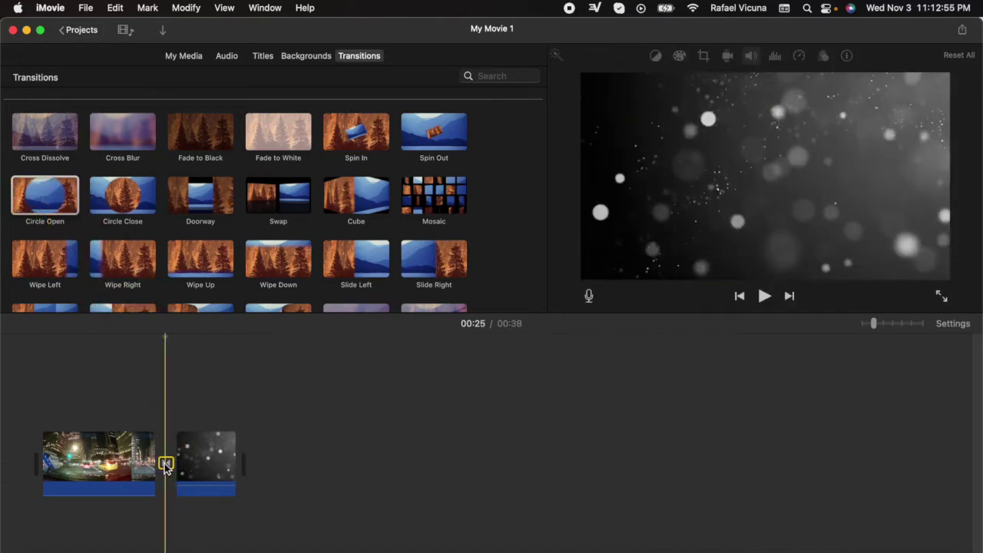
left_click(156, 408)
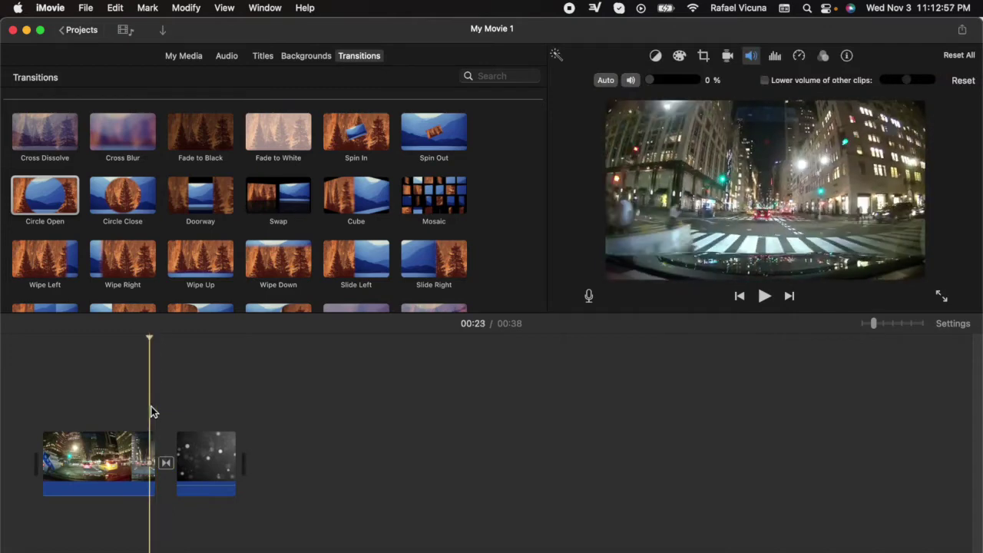
key("space")
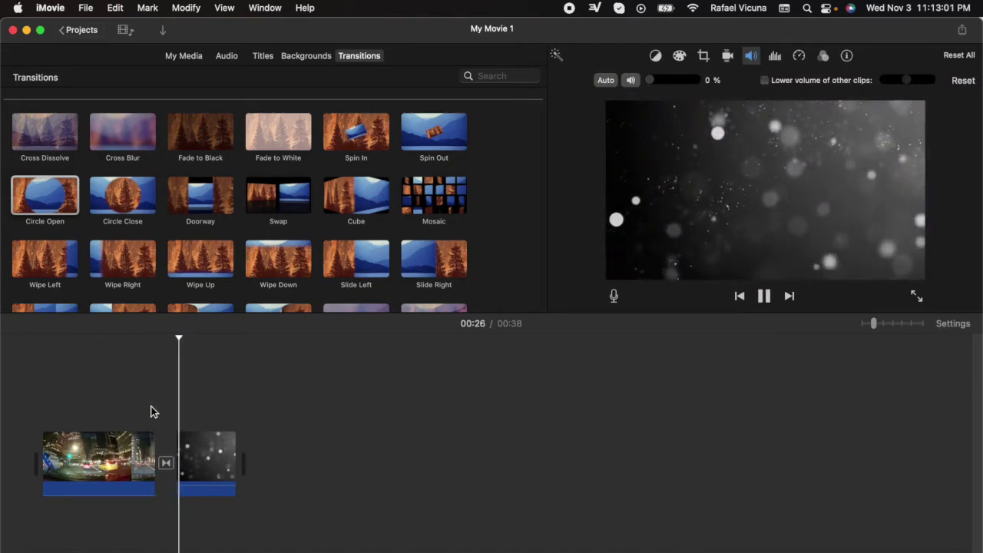
key("space")
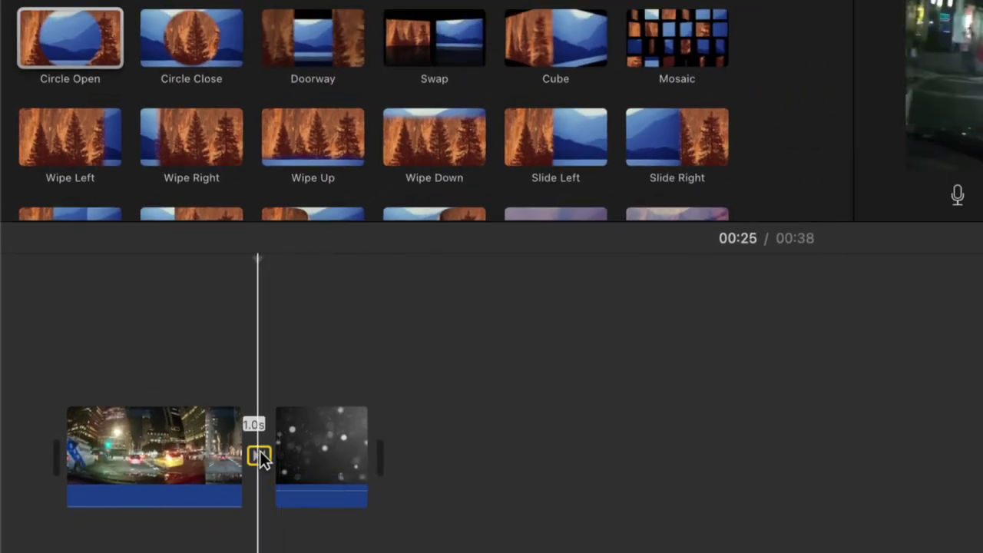
Step: Try setting the Circle Open transition's duration to 2.0 seconds
double_click(259, 456)
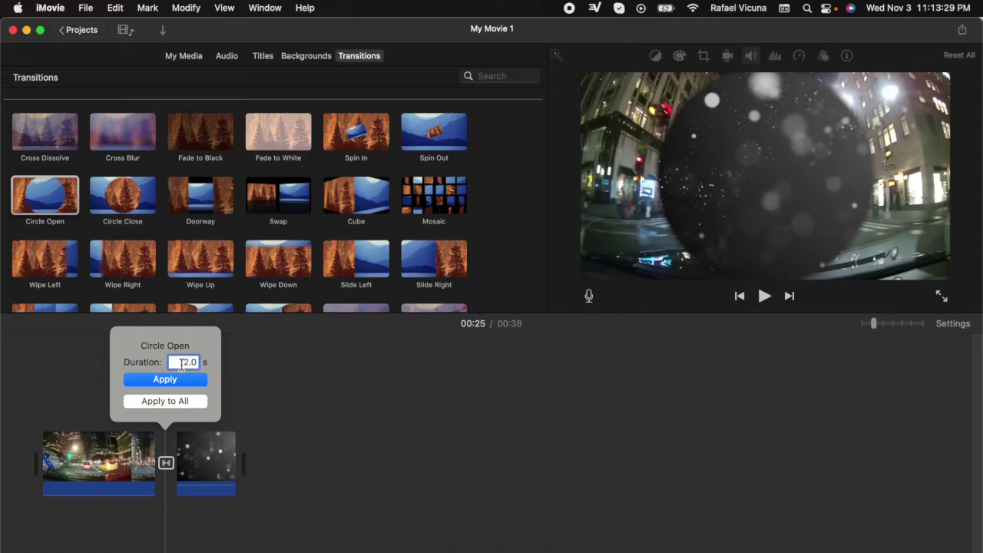
left_click(181, 383)
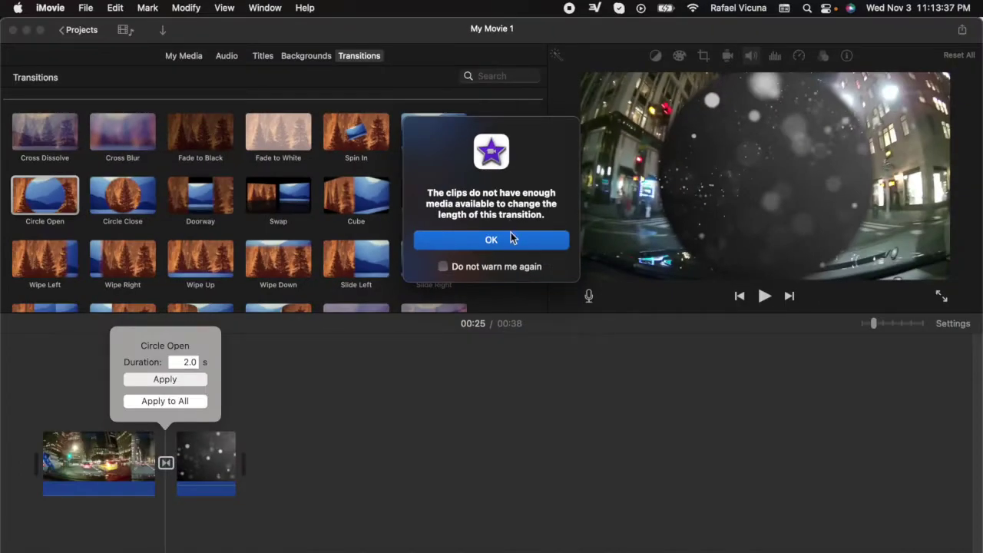
Step: Dismiss the not-enough-media warning and bring up the Circle Open transition's context menu
left_click(514, 248)
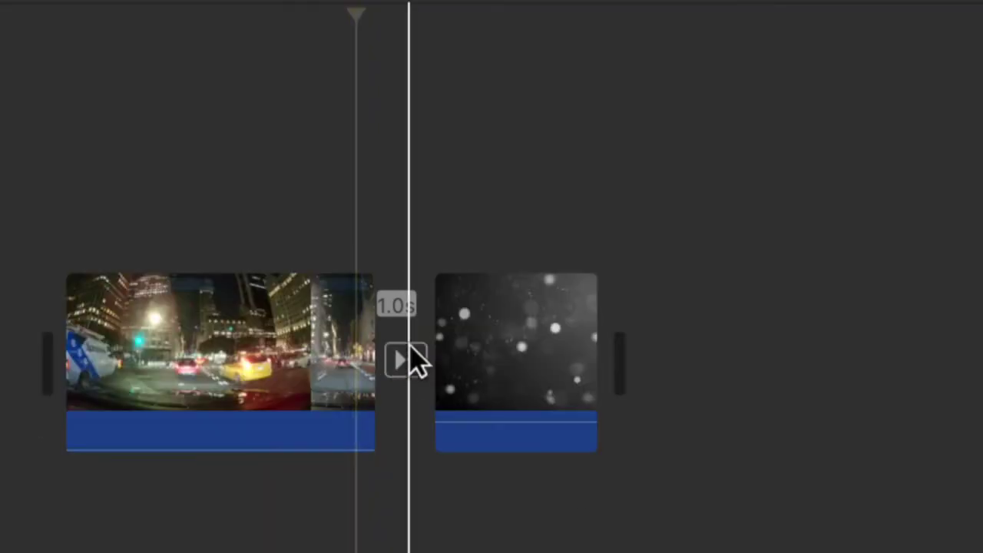
right_click(410, 353)
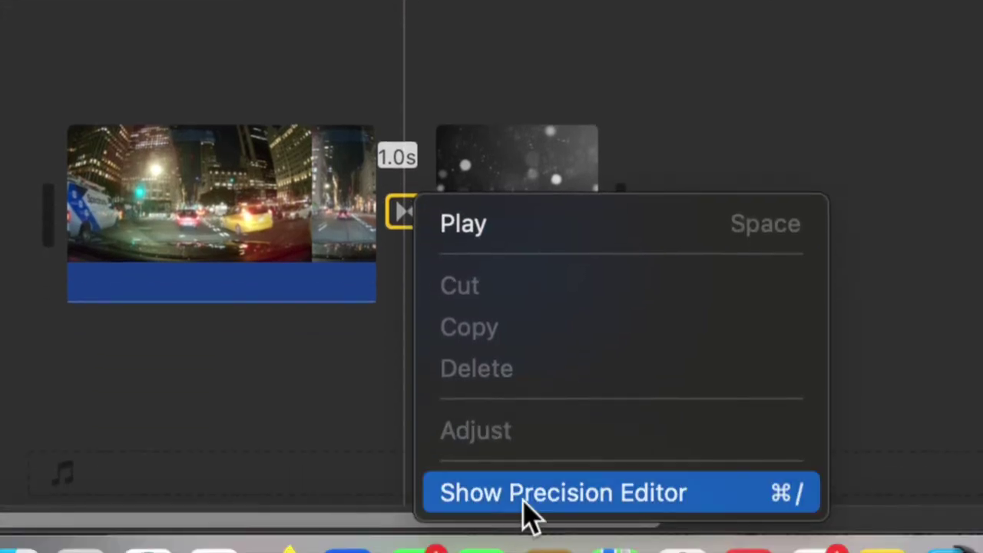
Step: Widen the Circle Open overlap in the precision editor, bringing the movie to 0:34
left_click(599, 495)
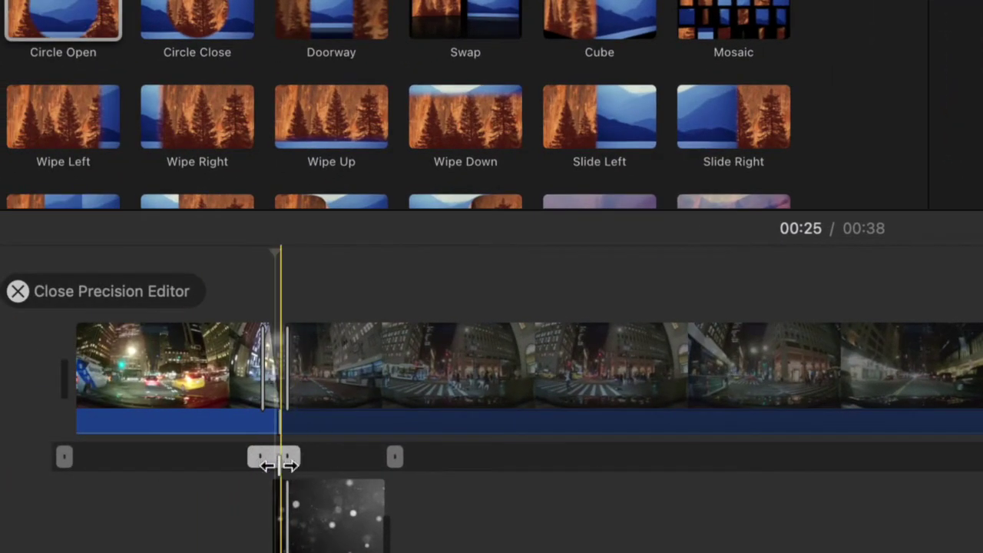
left_click_drag(275, 457, 304, 453)
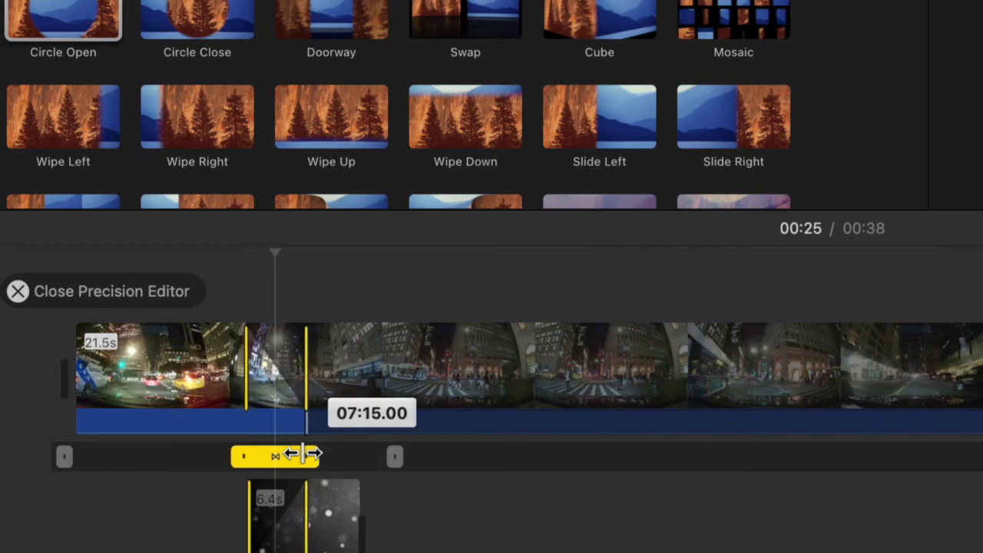
mouse_move(303, 454)
left_mouse_down()
mouse_move(319, 454)
mouse_move(301, 453)
mouse_move(310, 454)
left_mouse_up()
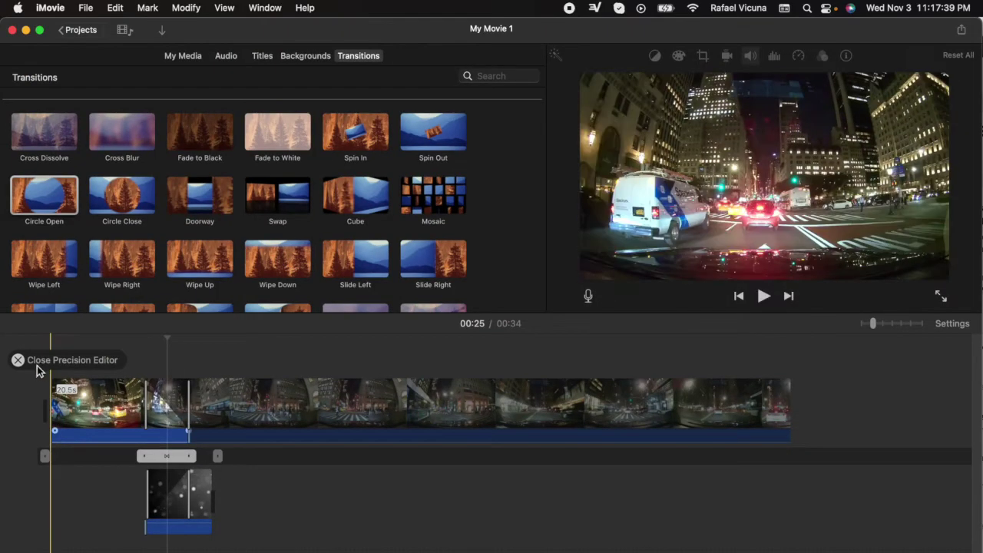
left_click(42, 363)
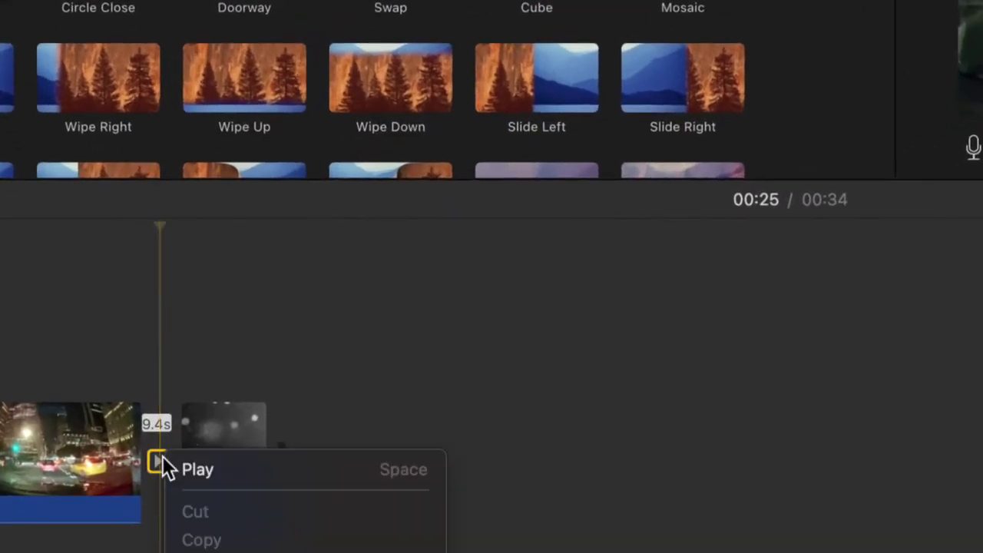
Step: Narrow the Circle Open transition to 2.0 s in the Precision Editor, then close it
left_click(224, 535)
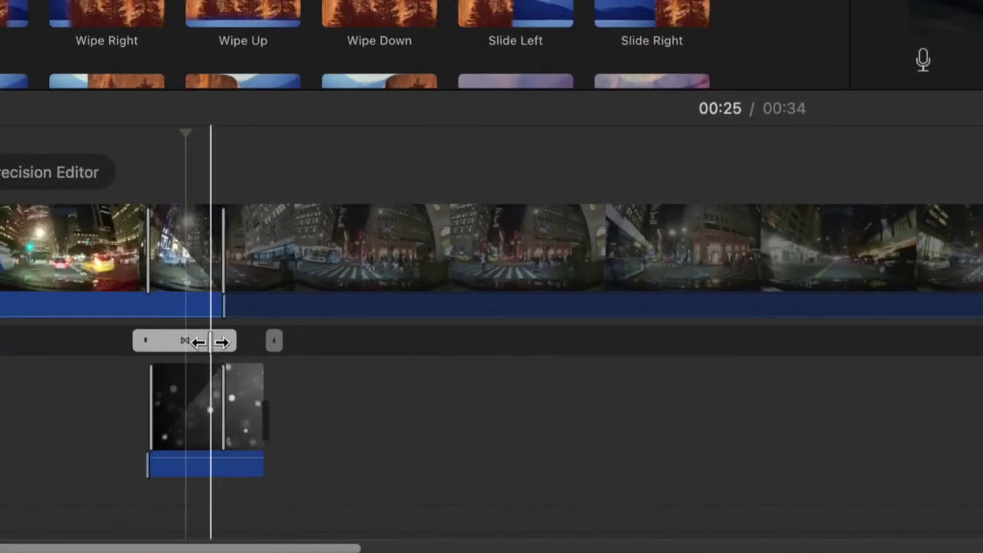
left_click_drag(198, 342, 185, 341)
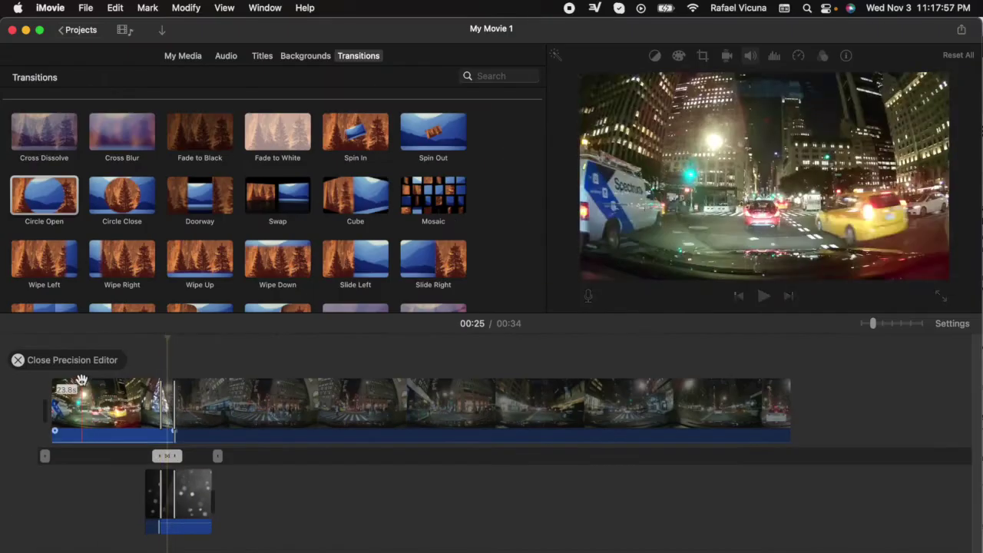
left_click(45, 359)
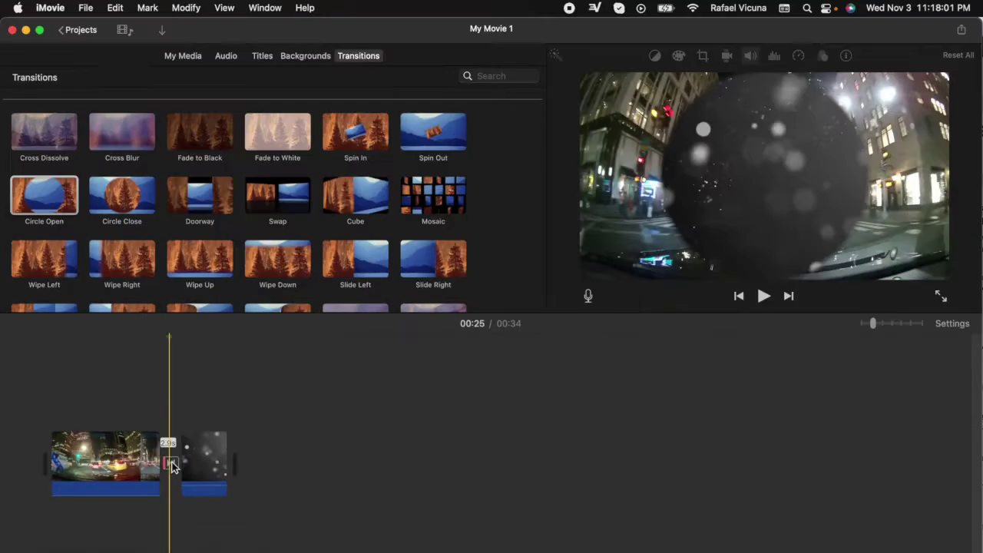
left_click(154, 418)
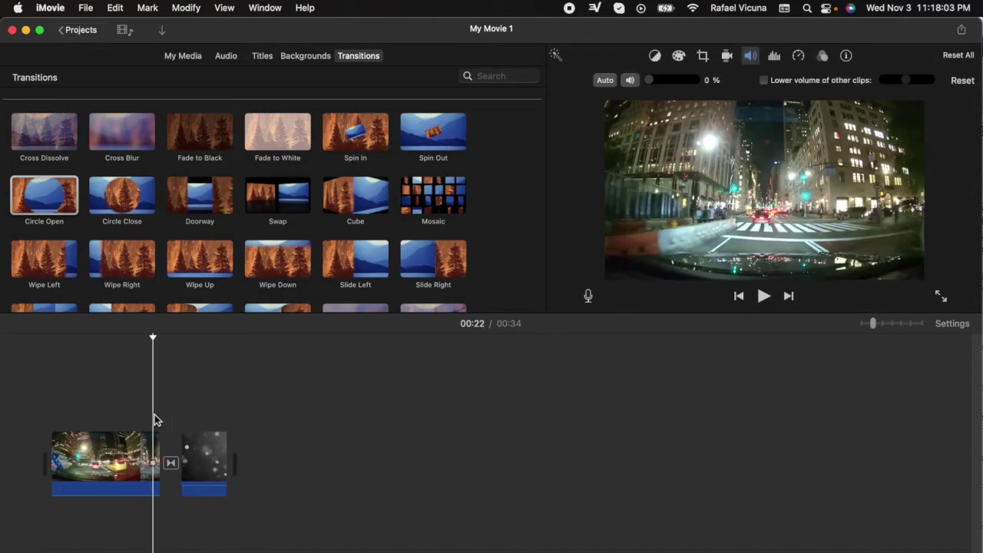
key("space")
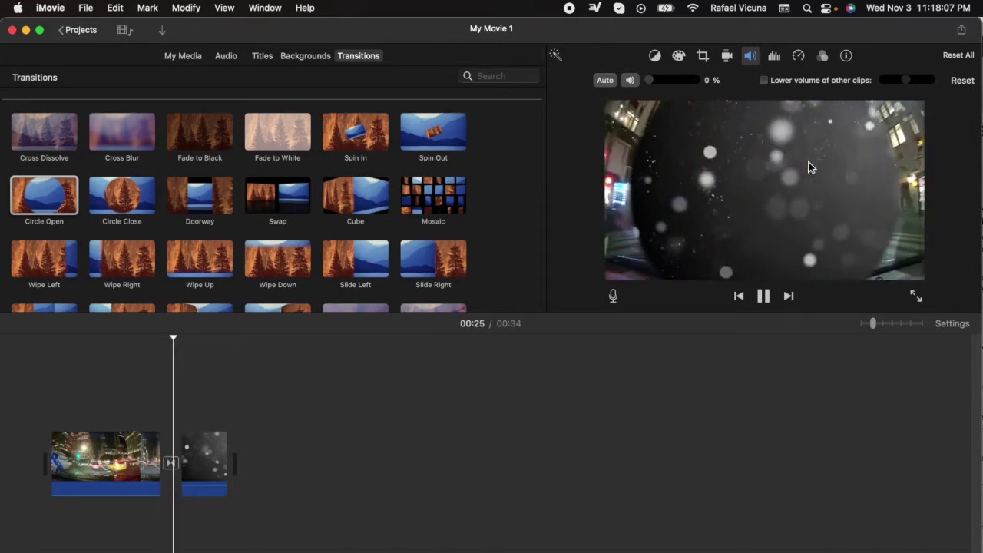
key("space")
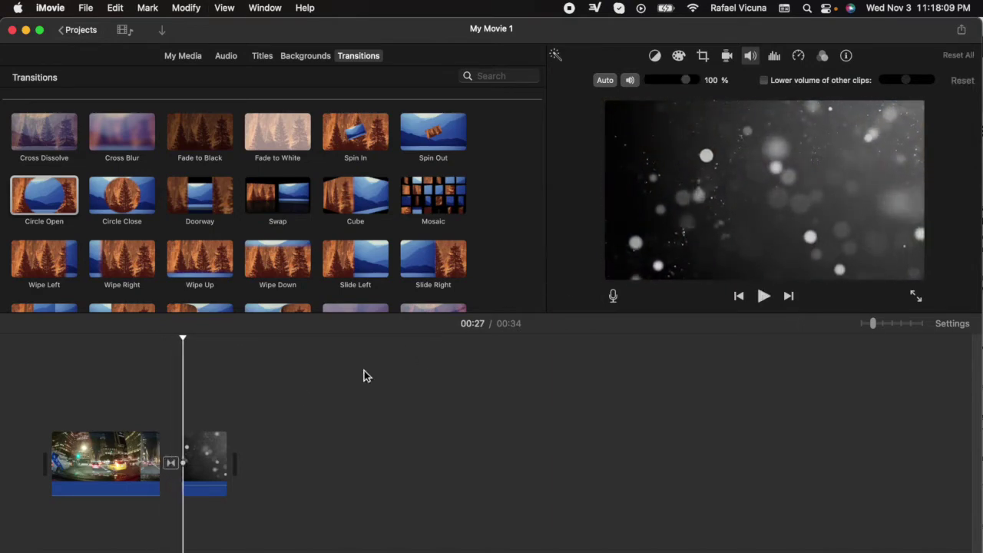
right_click(171, 463)
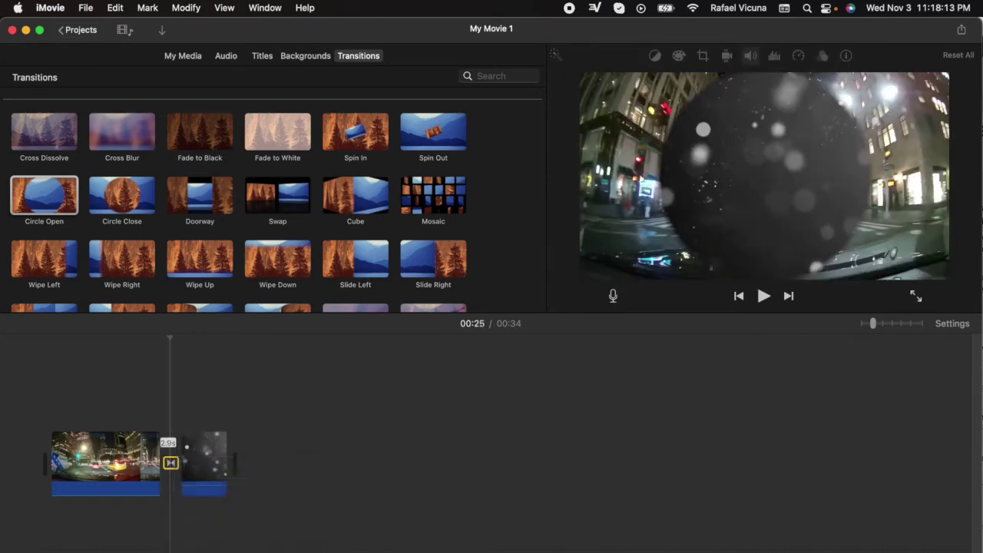
Step: Widen the Circle Open transition to about 4.5 s in the Precision Editor, then close it
double_click(170, 462)
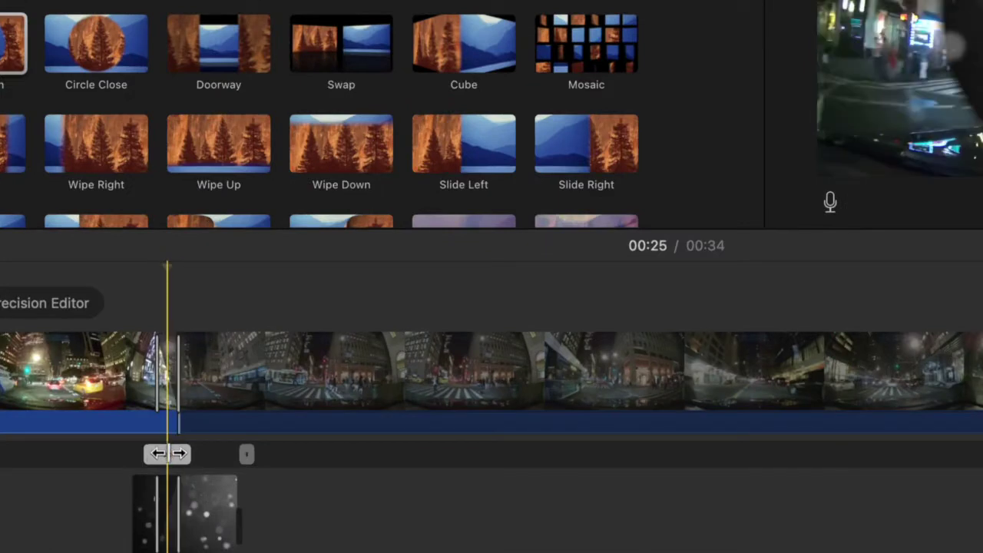
left_click_drag(168, 453, 171, 453)
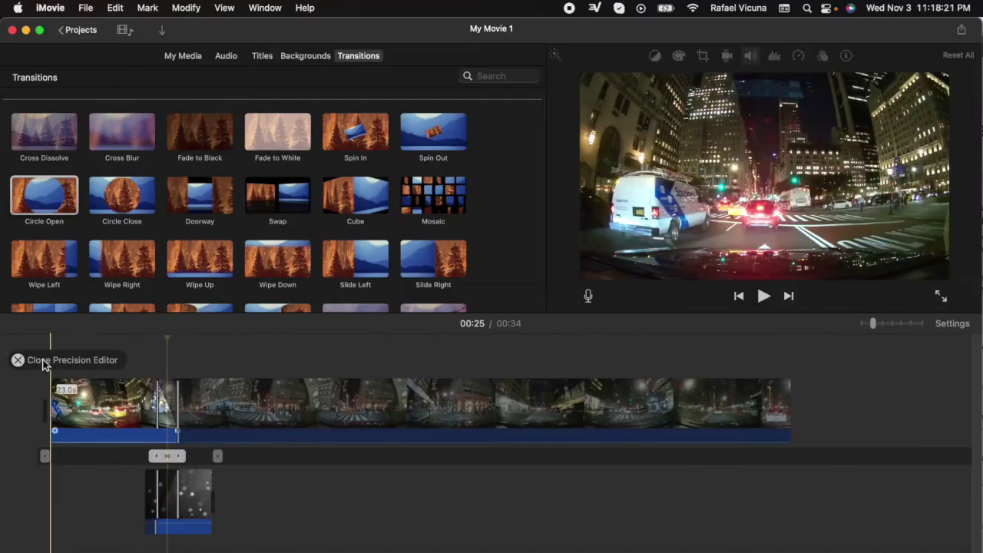
left_click(11, 304)
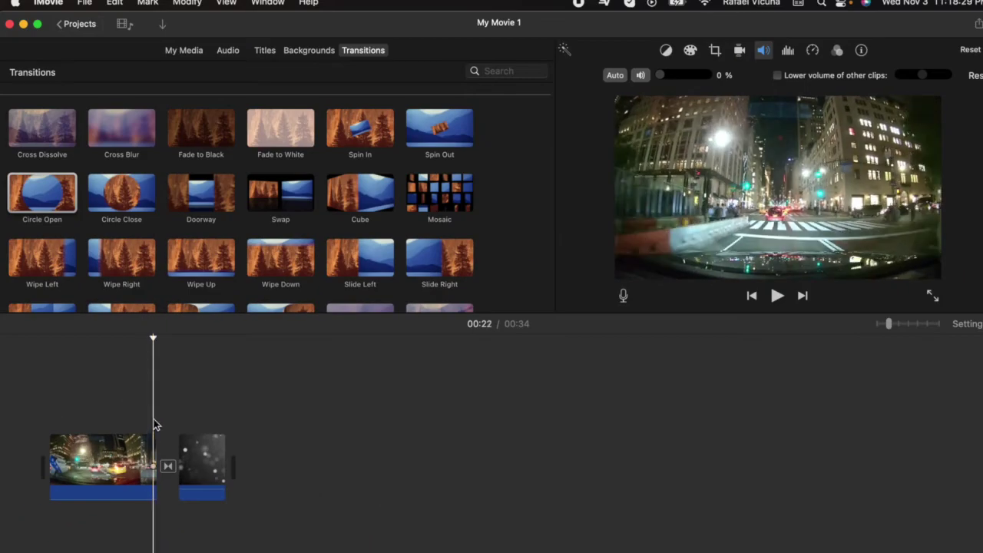
key("space")
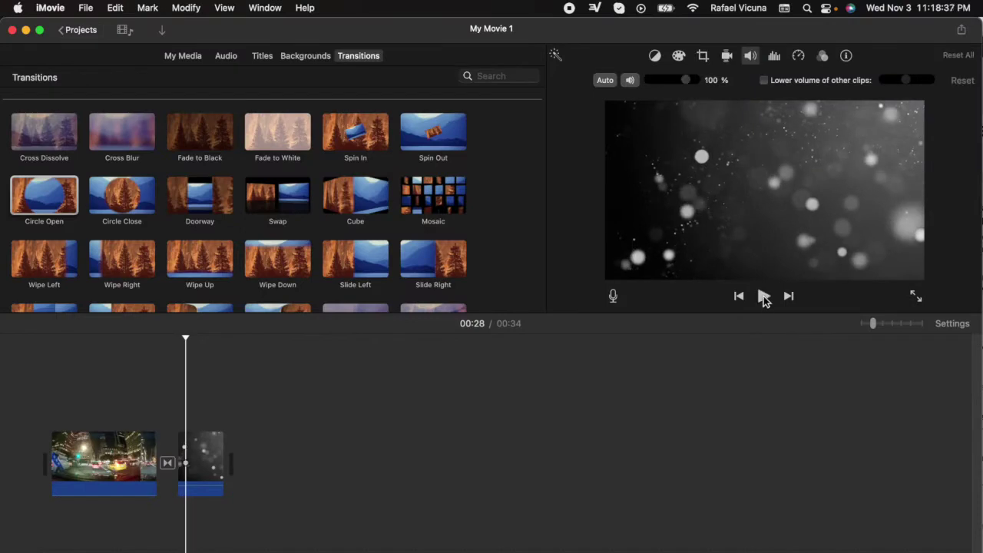
left_click(763, 295)
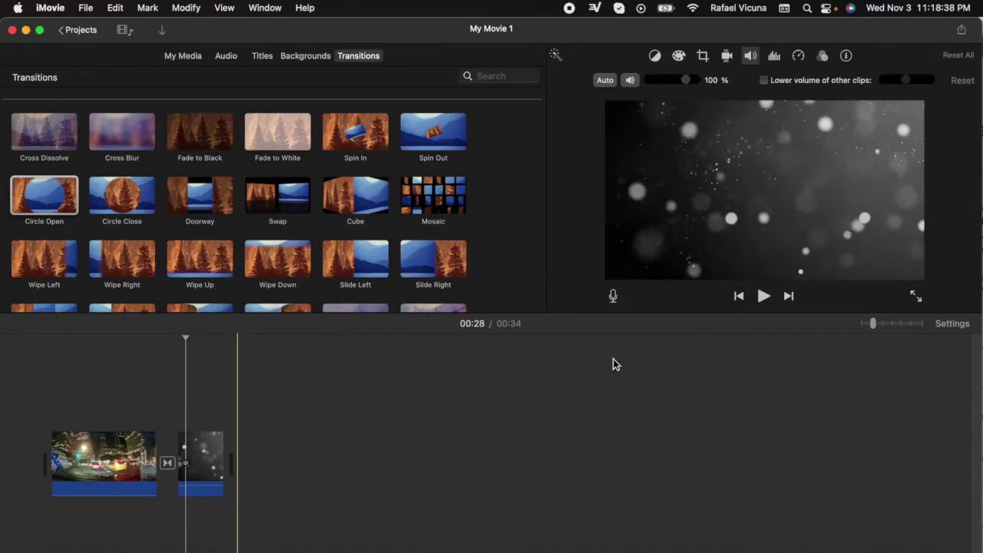
left_click(201, 430)
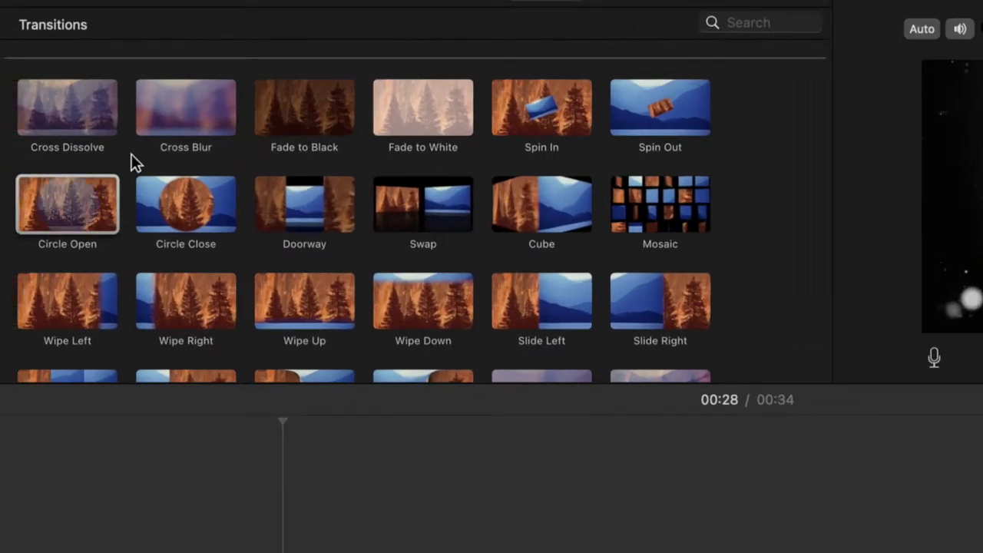
scroll(146, 161, "down", 3)
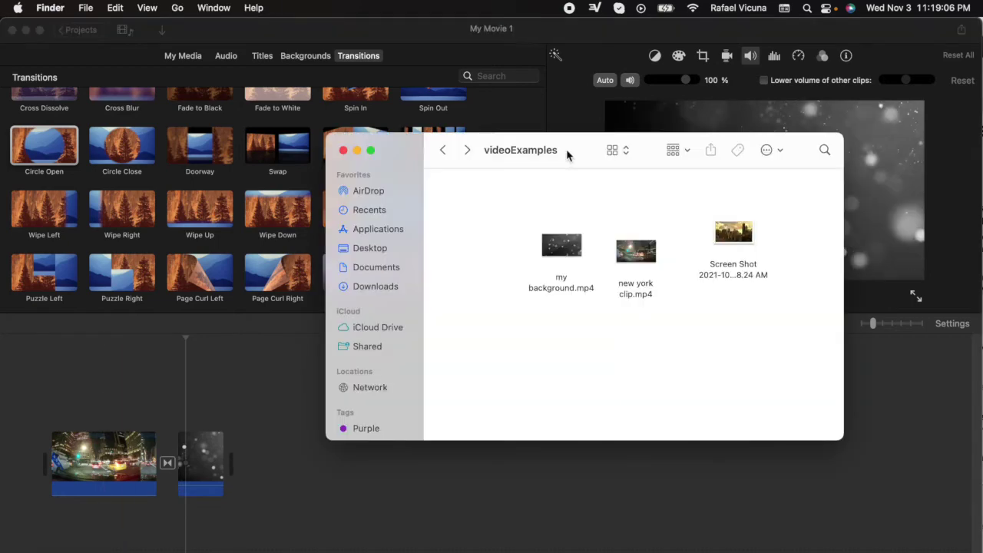
Step: Add the city skyline screenshot from videoExamples as a 4.0 s still after the bokeh clip
left_click_drag(567, 155, 550, 153)
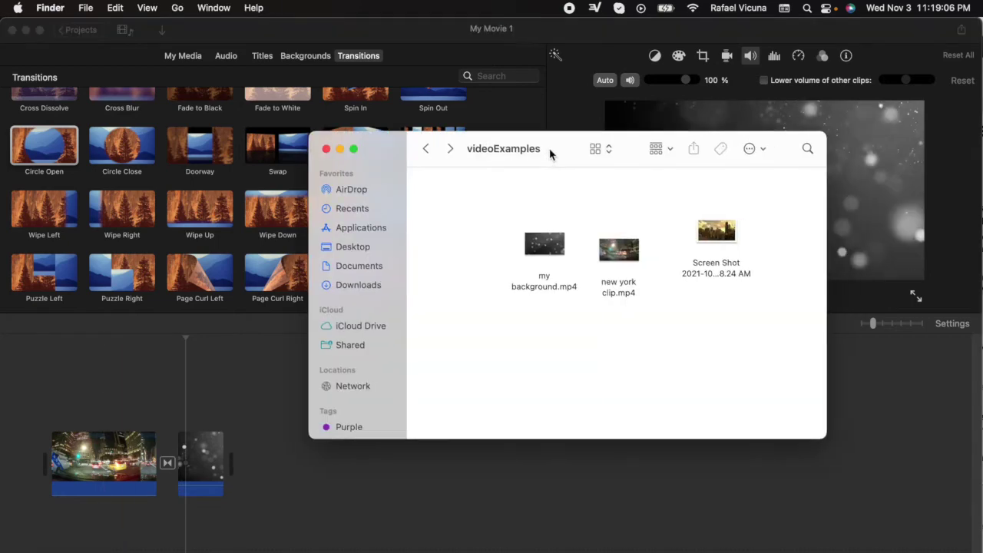
left_click(729, 230)
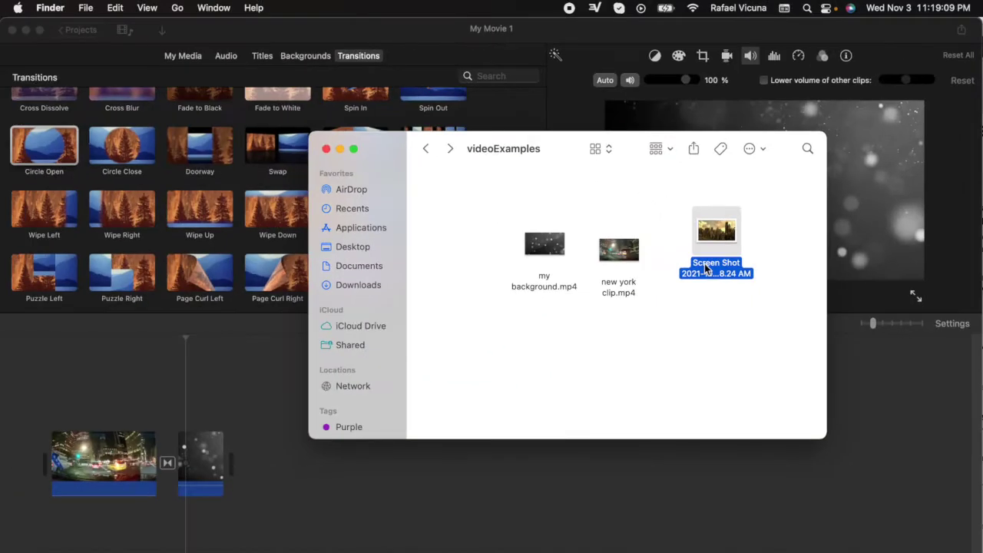
left_click(210, 490)
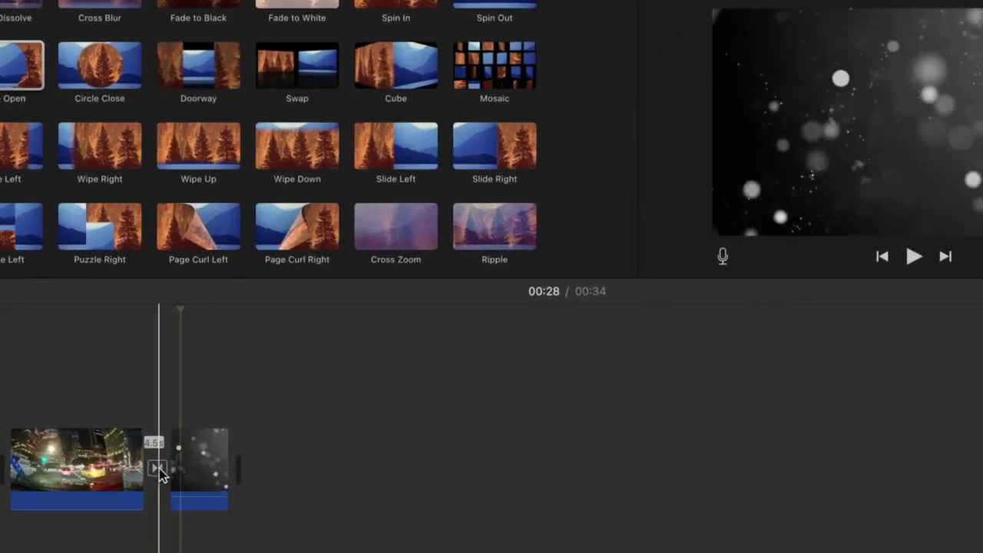
right_click(198, 472)
left_click(254, 384)
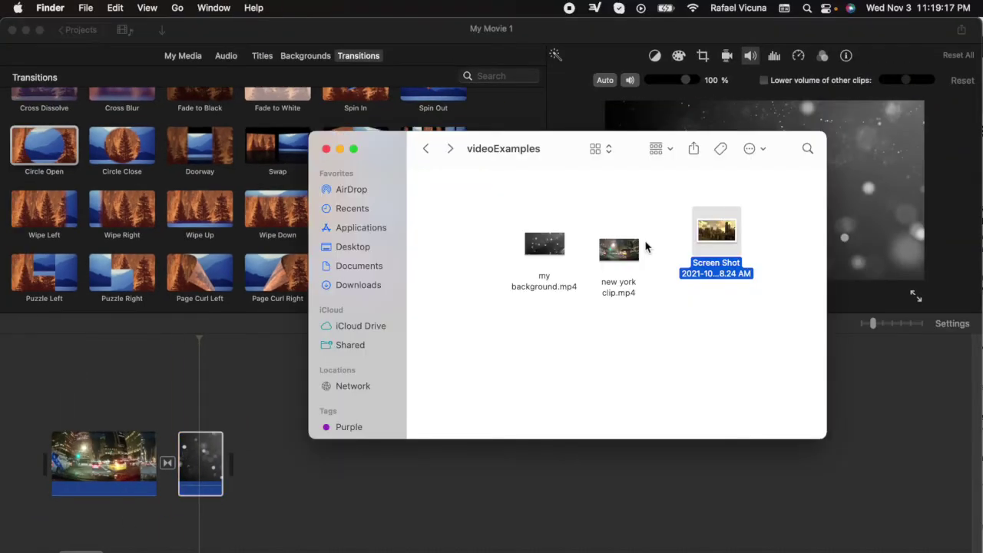
left_click_drag(726, 281, 276, 469)
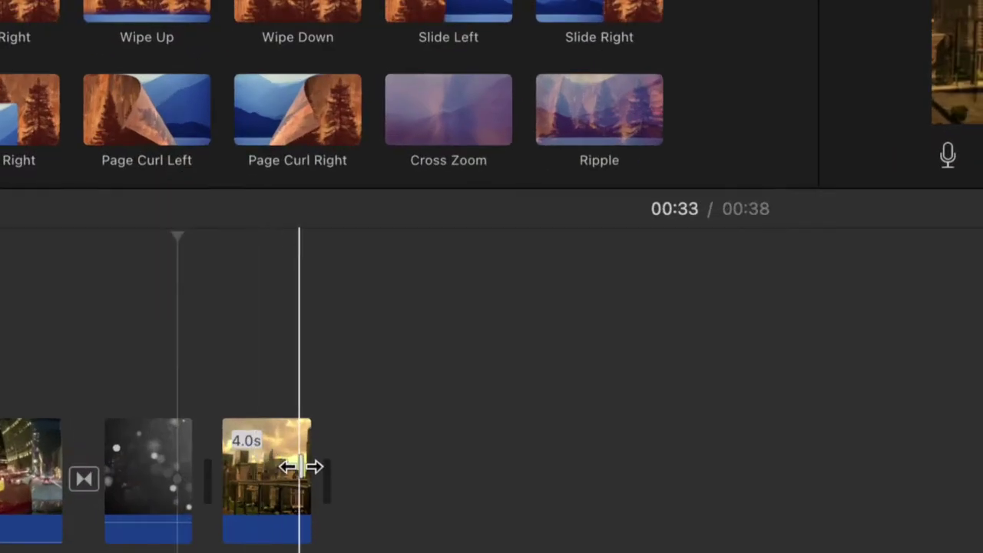
Step: Stretch the city picture clip to 6.7 s and preview it playing after the bokeh clip
left_click_drag(282, 458, 340, 466)
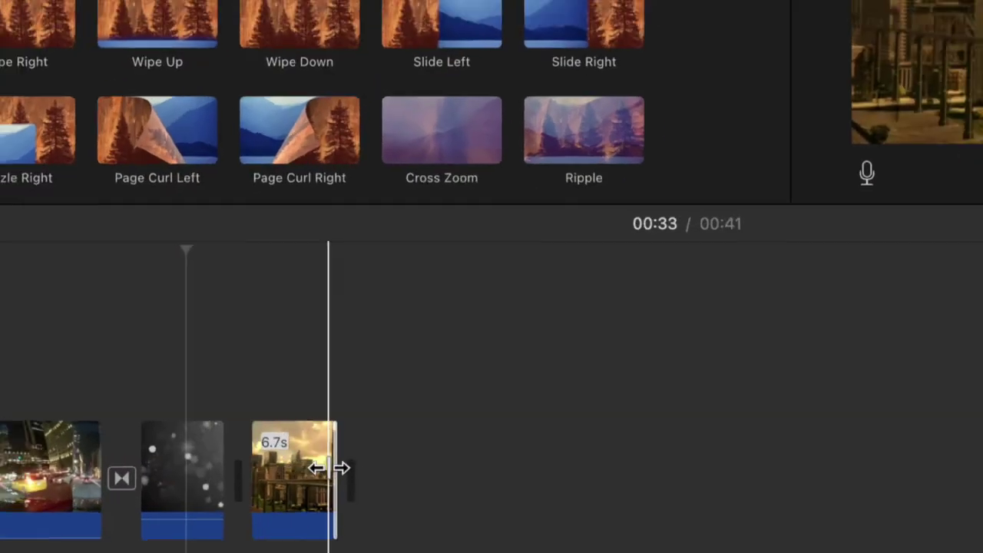
left_click(265, 448)
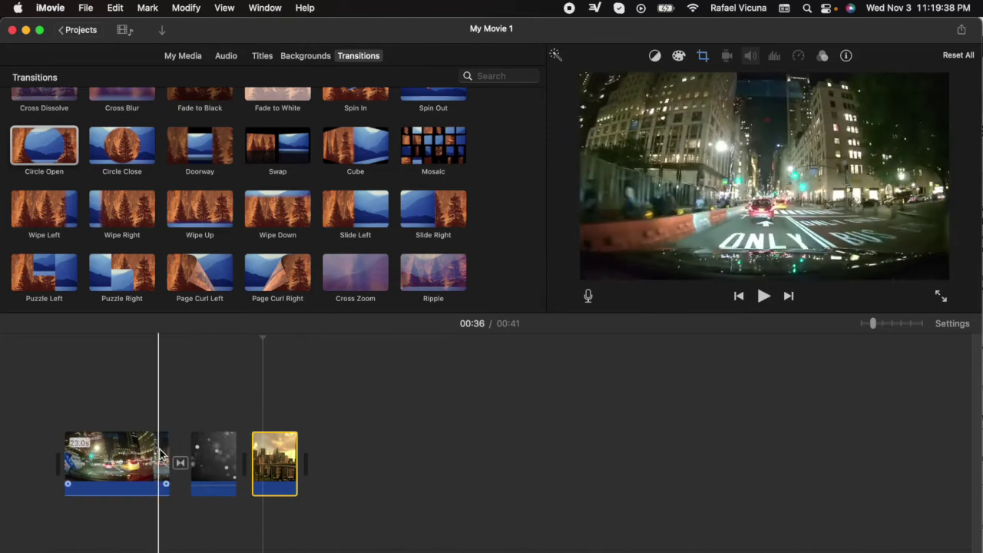
left_click(229, 423)
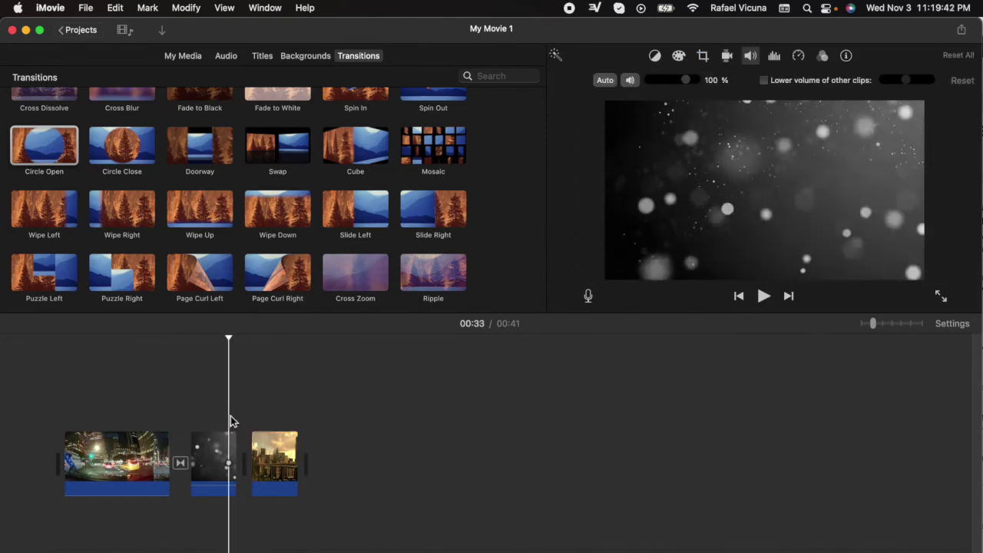
key("space")
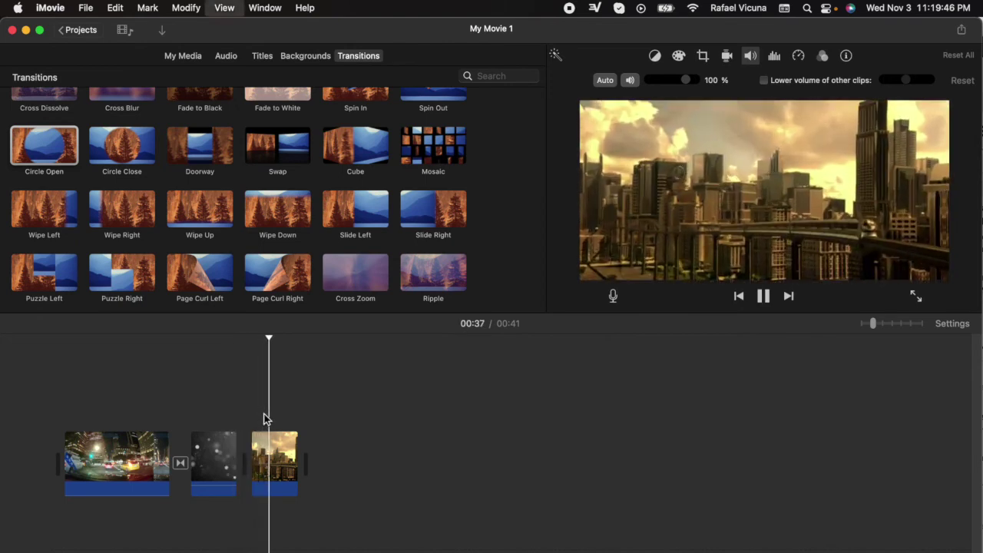
key("space")
scroll(374, 178, "up", 3)
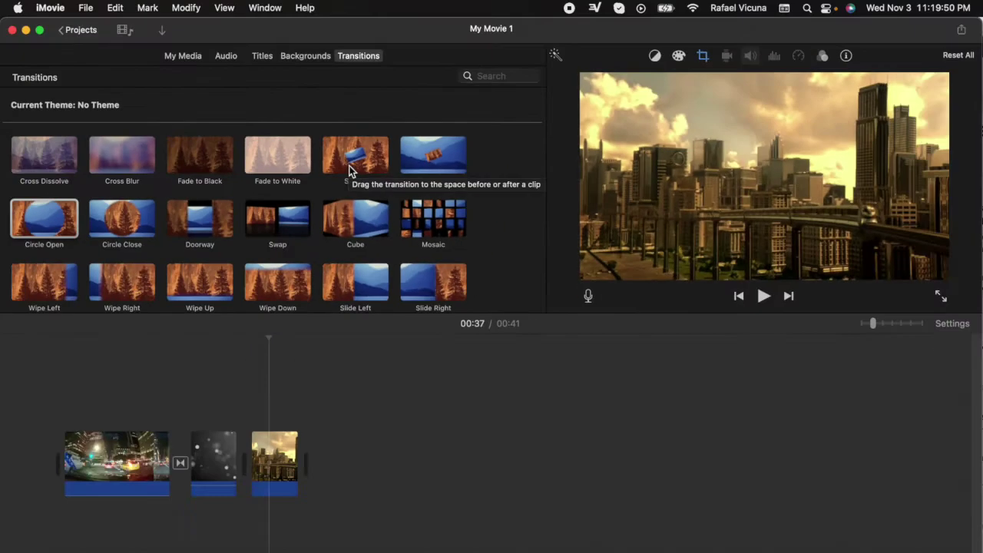
Step: Insert a 1.0 s Spin In transition before the city picture and preview it
mouse_move(355, 159)
left_mouse_down()
mouse_move(309, 322)
mouse_move(238, 457)
mouse_move(250, 433)
left_mouse_up()
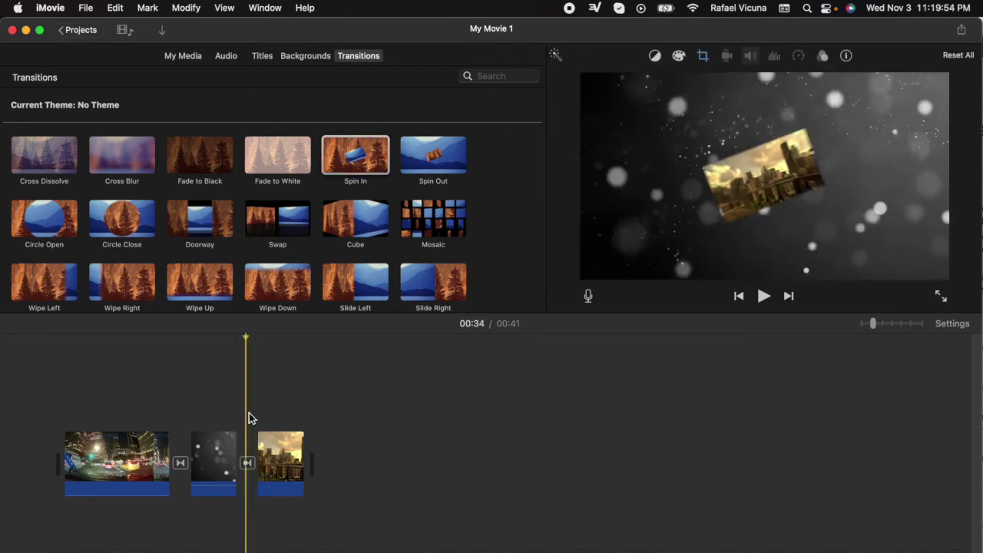
left_click(237, 406)
key("space")
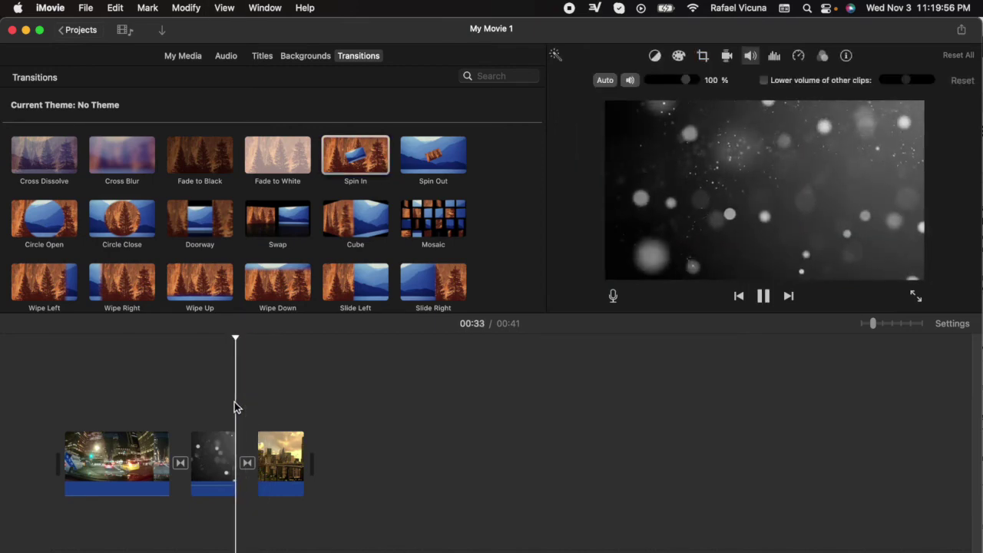
left_click(251, 454)
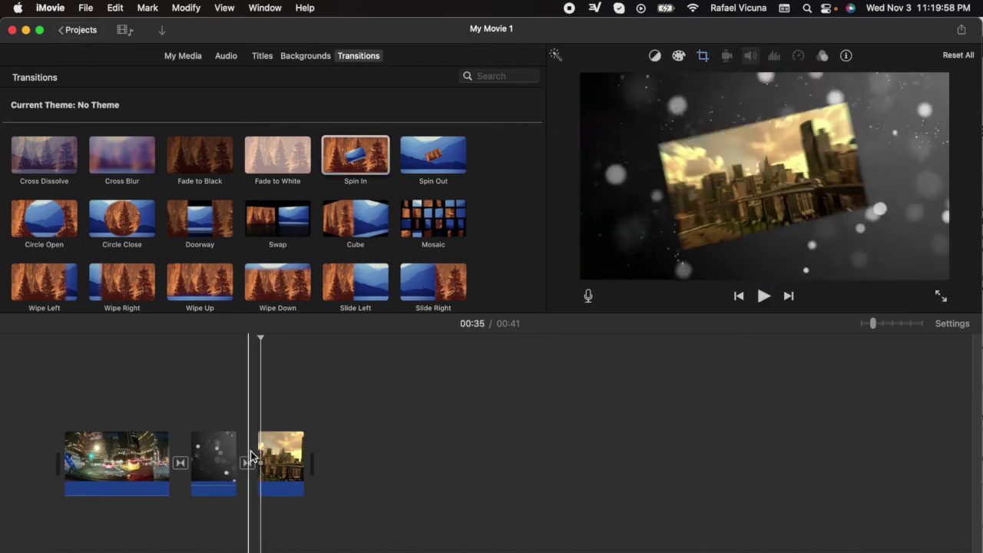
left_click(250, 465)
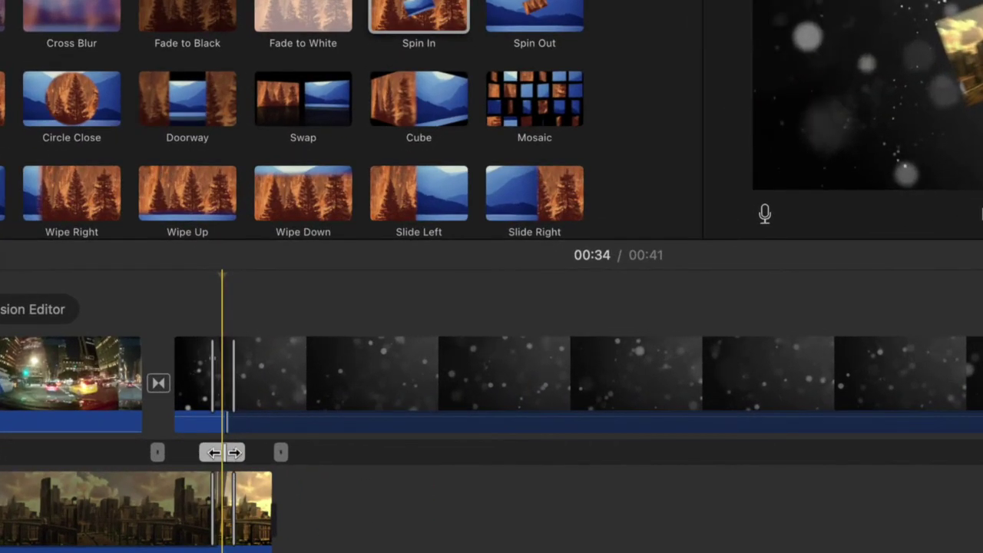
Step: Lengthen the Spin In transition in the Precision Editor and return to the single-row timeline
left_click_drag(222, 453, 246, 453)
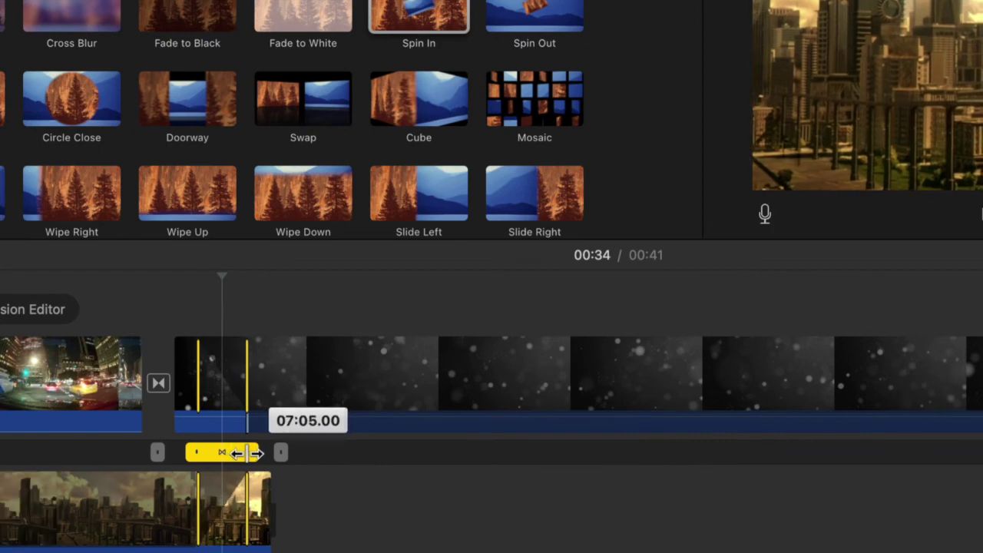
left_click_drag(247, 453, 245, 453)
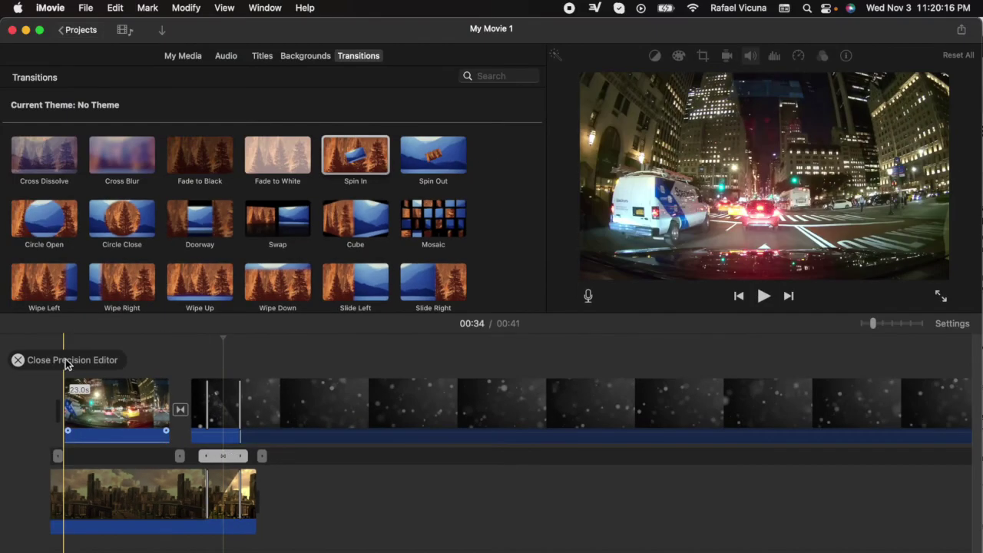
left_click(65, 361)
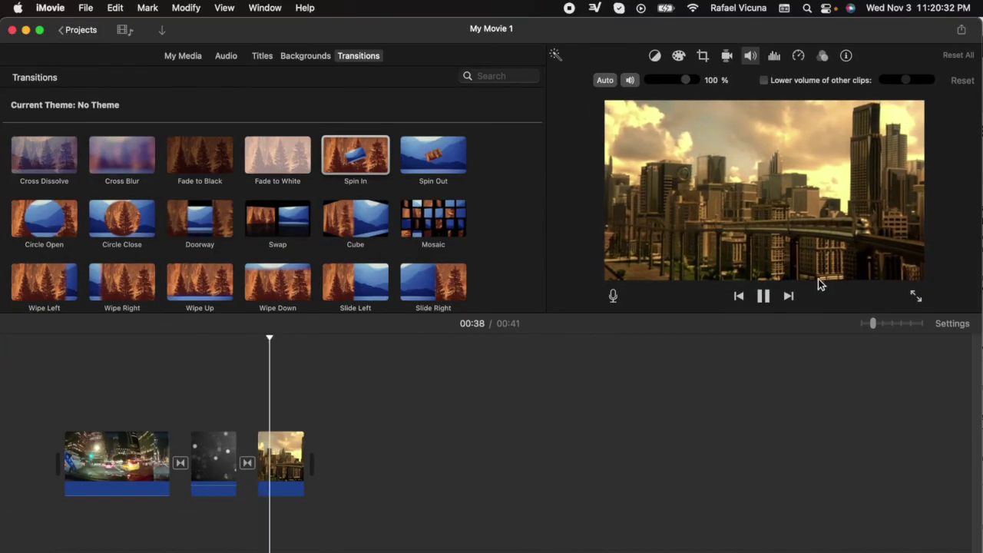
left_click(763, 296)
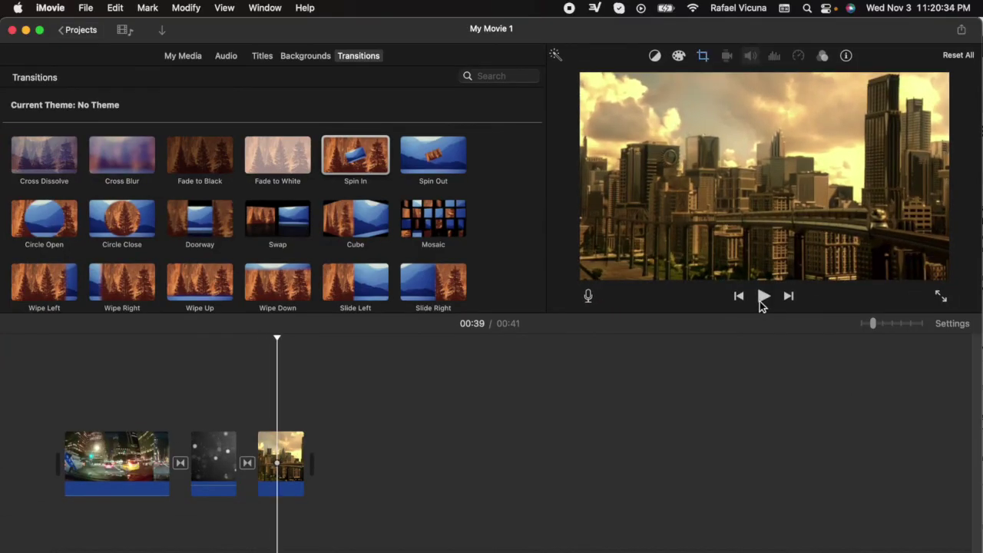